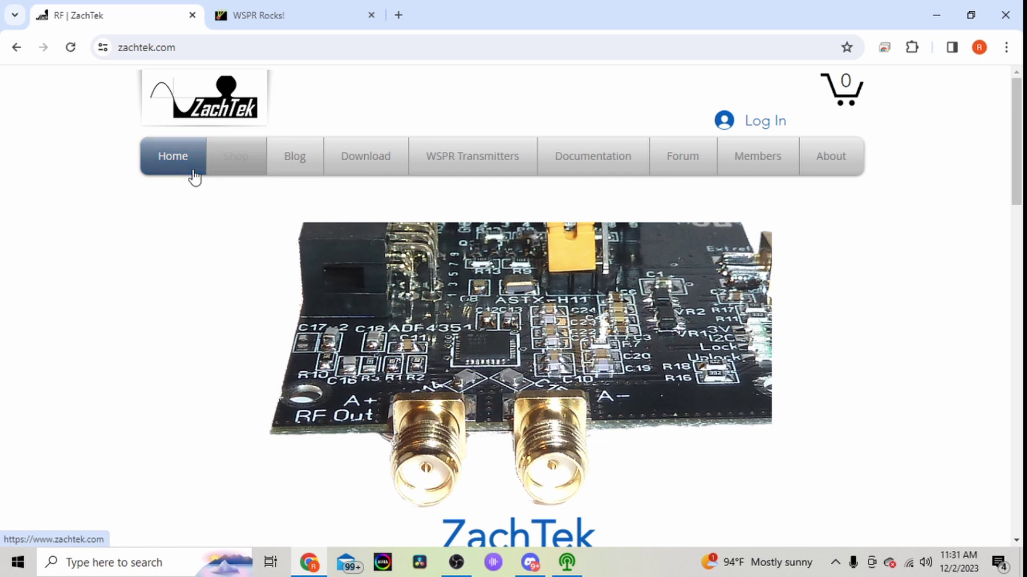
Step: Scroll the zachtek.com home page past the transmitter photos and configuration screenshot to the Shop carousel
{"action": "scroll", "coordinate": [270, 227], "scroll_direction": "down", "scroll_amount": 3}
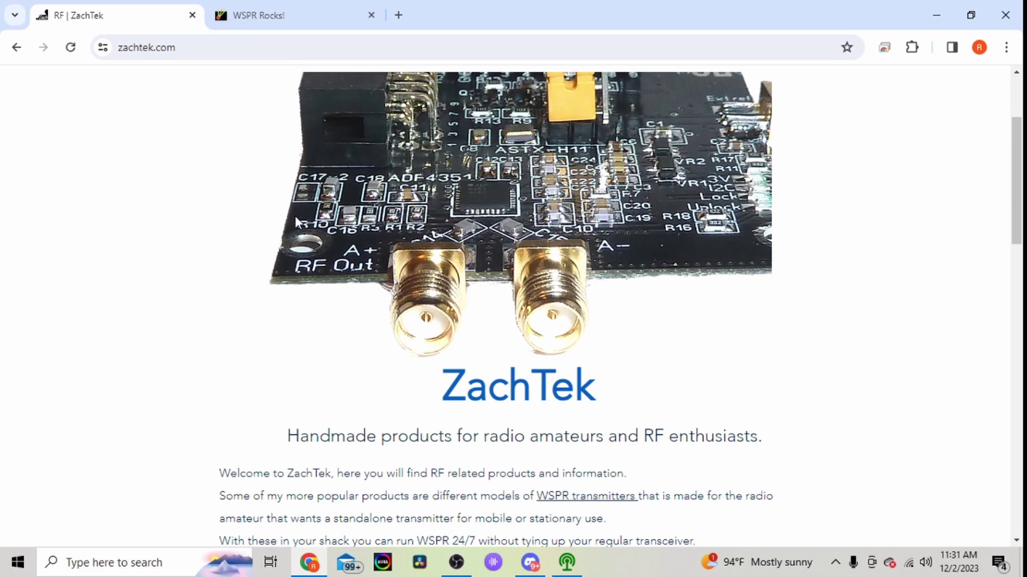
{"action": "scroll", "coordinate": [294, 216], "scroll_direction": "down", "scroll_amount": 7}
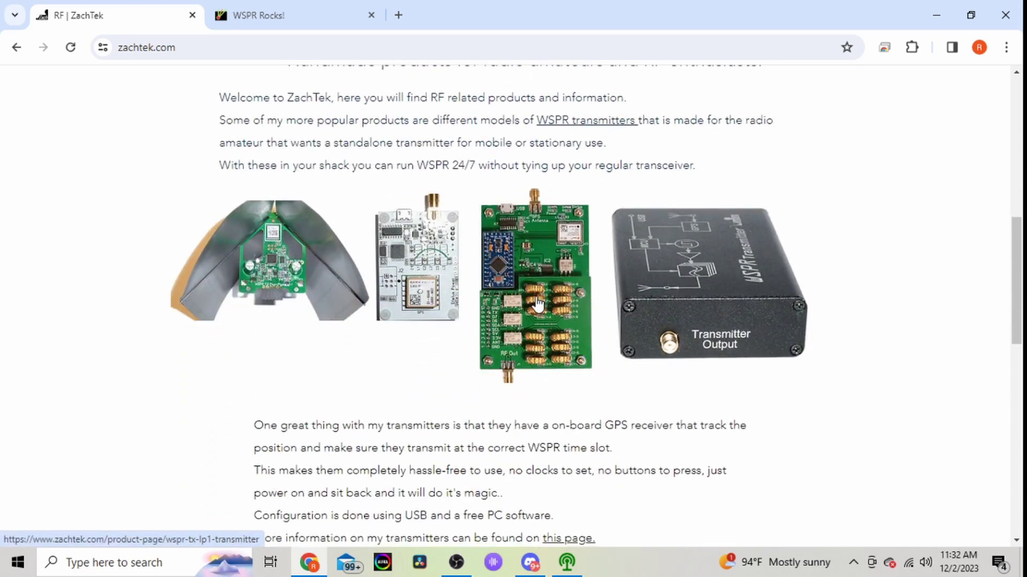
{"action": "scroll", "coordinate": [537, 303], "scroll_direction": "down", "scroll_amount": 1}
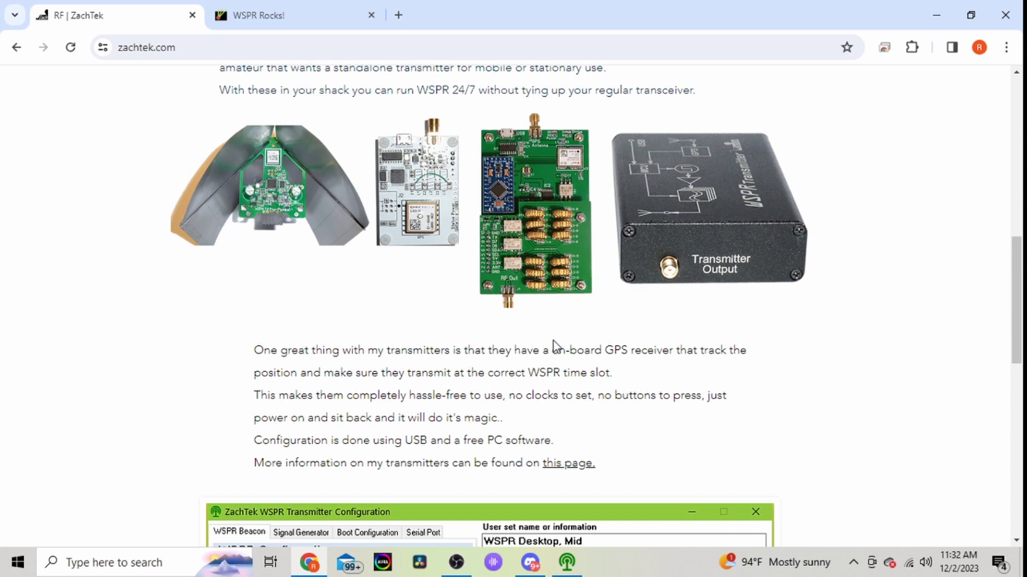
{"action": "scroll", "coordinate": [556, 342], "scroll_direction": "down", "scroll_amount": 3}
{"action": "scroll", "coordinate": [553, 343], "scroll_direction": "down", "scroll_amount": 4}
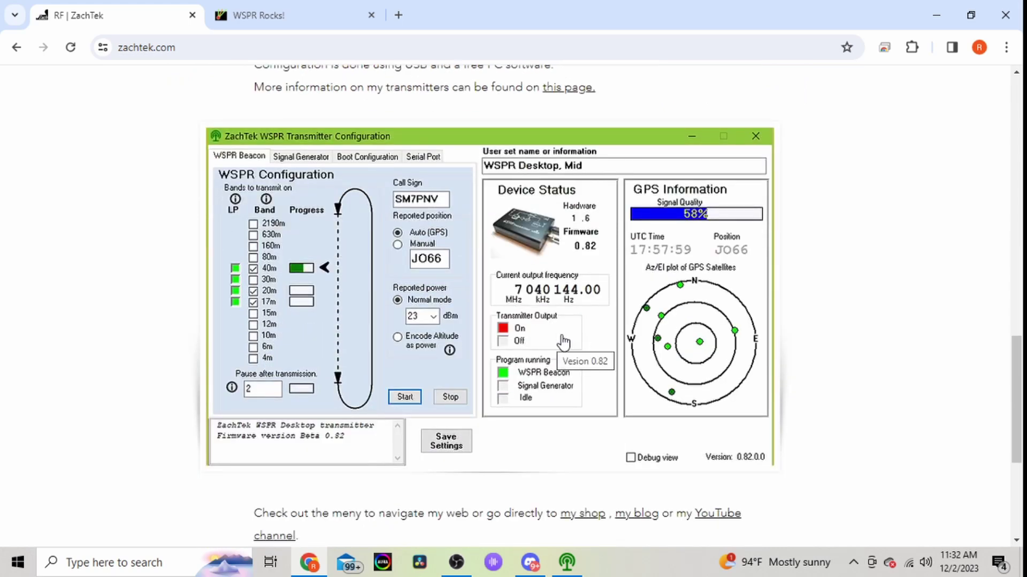
{"action": "scroll", "coordinate": [558, 342], "scroll_direction": "down", "scroll_amount": 3}
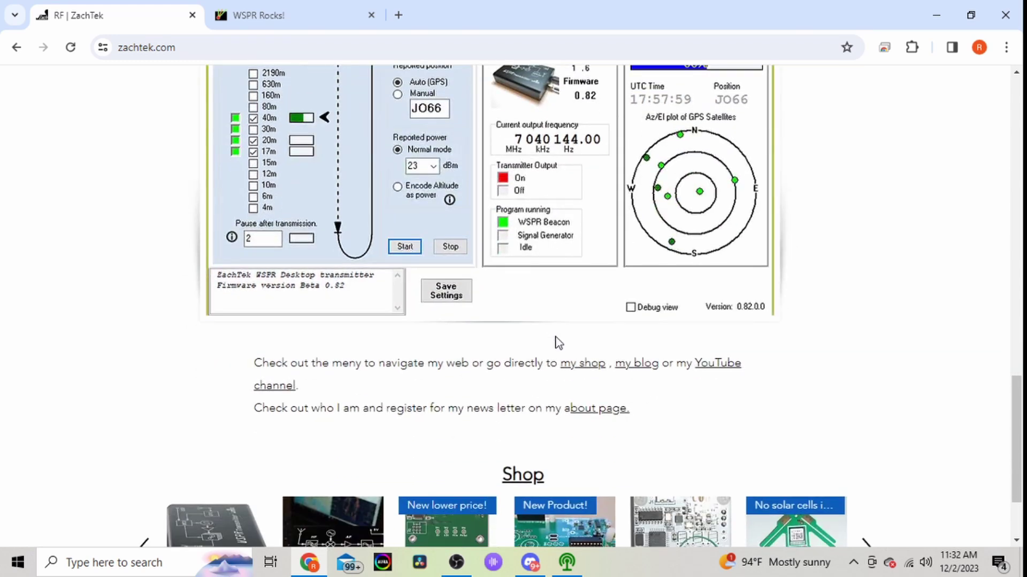
{"action": "scroll", "coordinate": [559, 342], "scroll_direction": "down", "scroll_amount": 2}
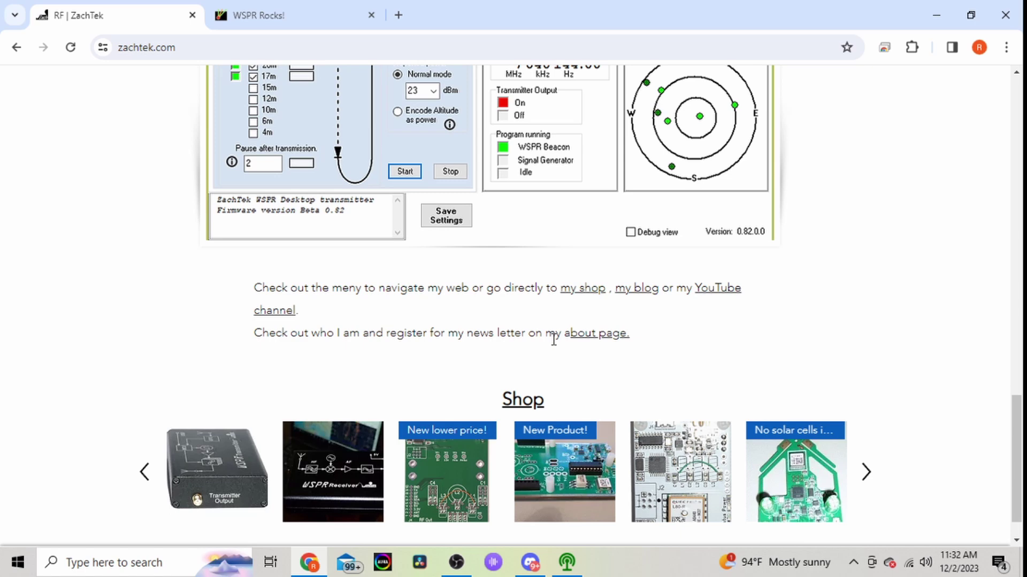
{"action": "scroll", "coordinate": [553, 341], "scroll_direction": "up", "scroll_amount": 3}
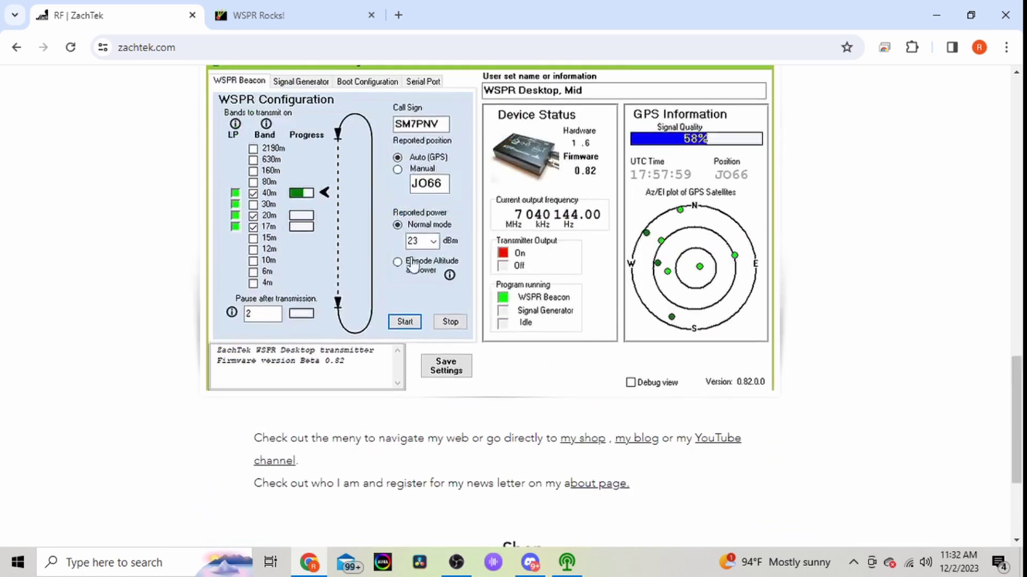
{"action": "scroll", "coordinate": [521, 342], "scroll_direction": "down", "scroll_amount": 3}
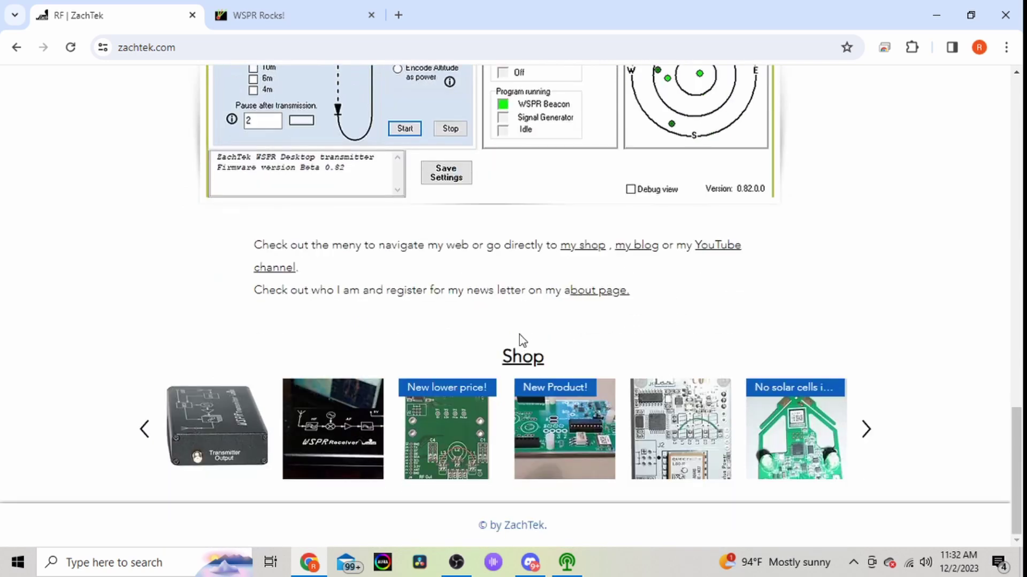
Step: Open the ZachTek shop and the WSPR Desktop transmitter page, reading its features and price
{"action": "left_click", "coordinate": [527, 356]}
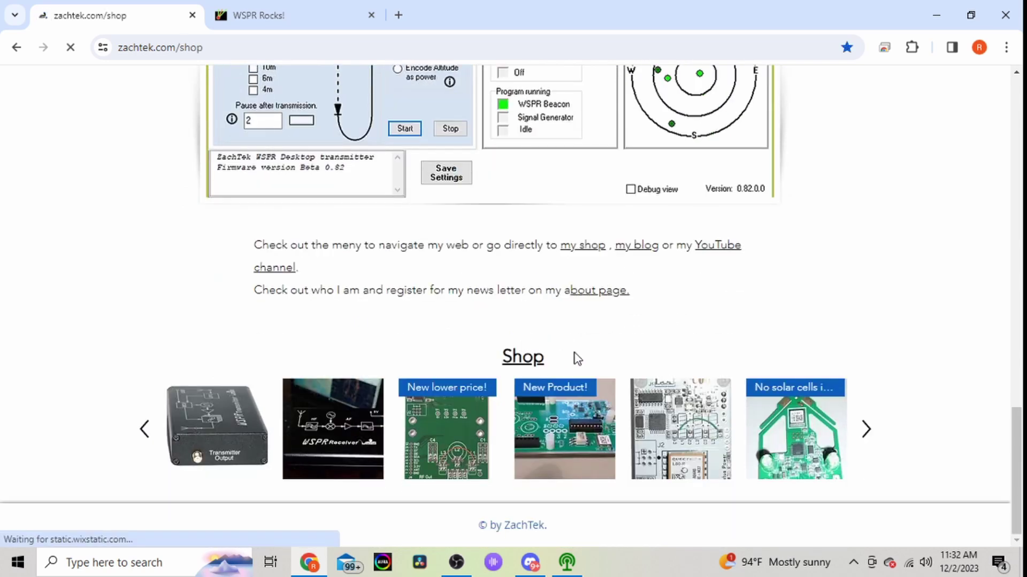
{"action": "scroll", "coordinate": [550, 350], "scroll_direction": "down", "scroll_amount": 5}
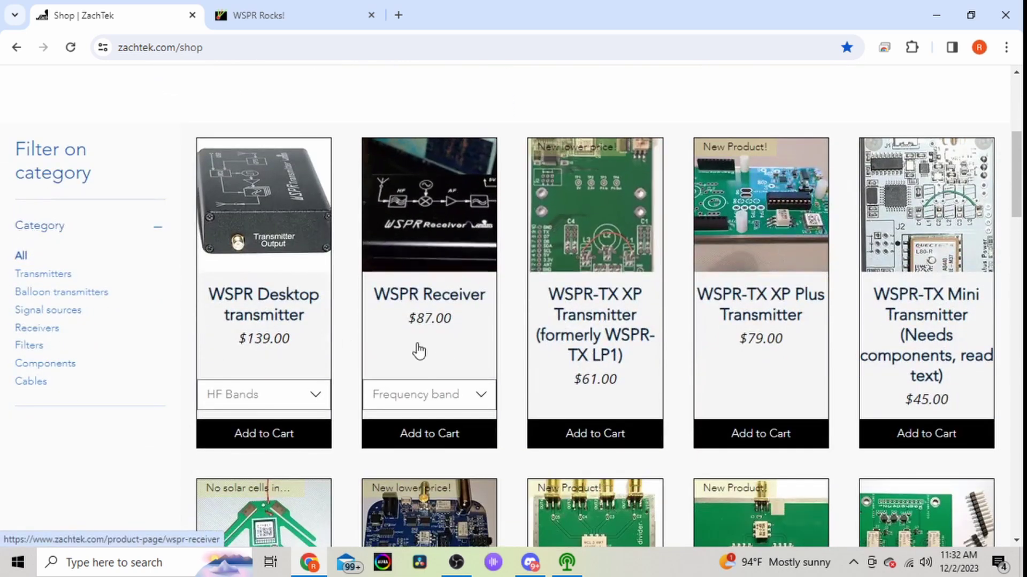
{"action": "left_click", "coordinate": [281, 313]}
{"action": "scroll", "coordinate": [399, 335], "scroll_direction": "down", "scroll_amount": 3}
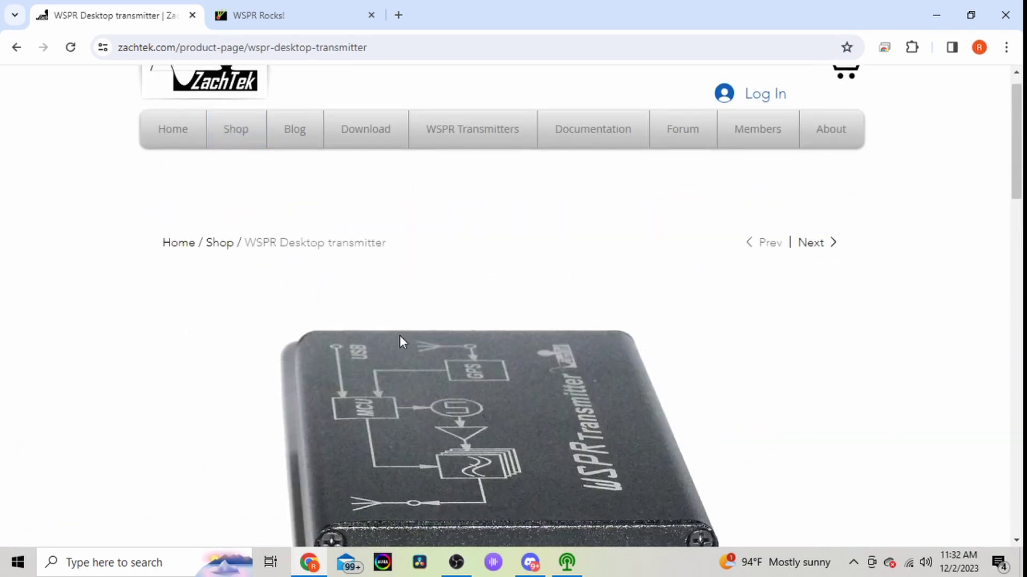
{"action": "scroll", "coordinate": [398, 335], "scroll_direction": "down", "scroll_amount": 8}
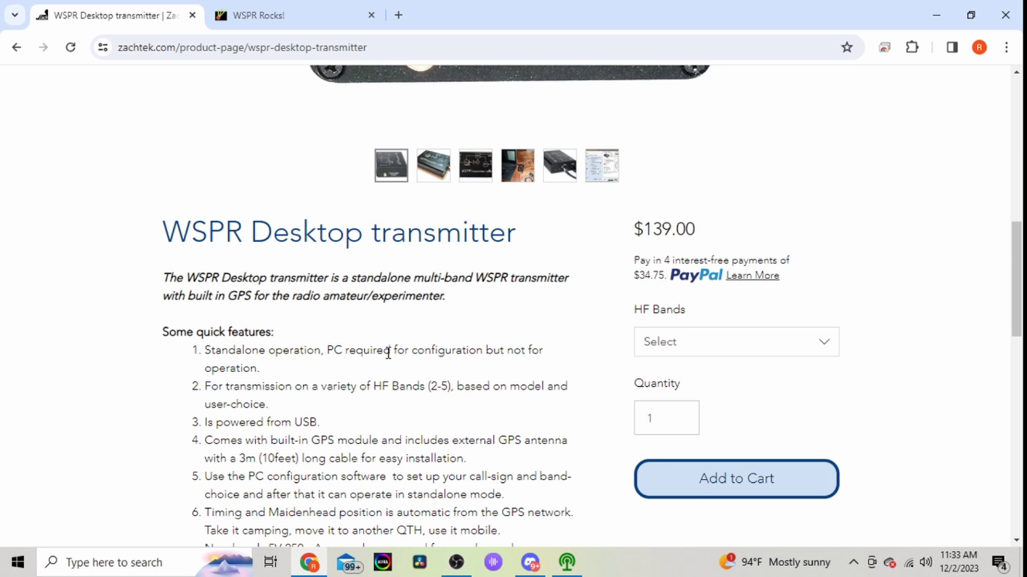
{"action": "scroll", "coordinate": [389, 353], "scroll_direction": "down", "scroll_amount": 1}
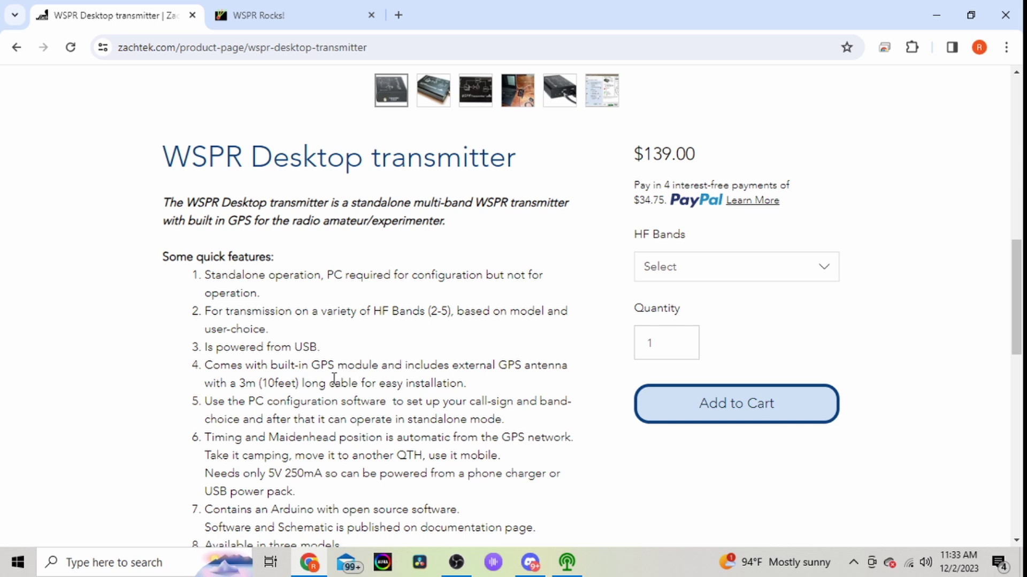
{"action": "scroll", "coordinate": [332, 380], "scroll_direction": "down", "scroll_amount": 1}
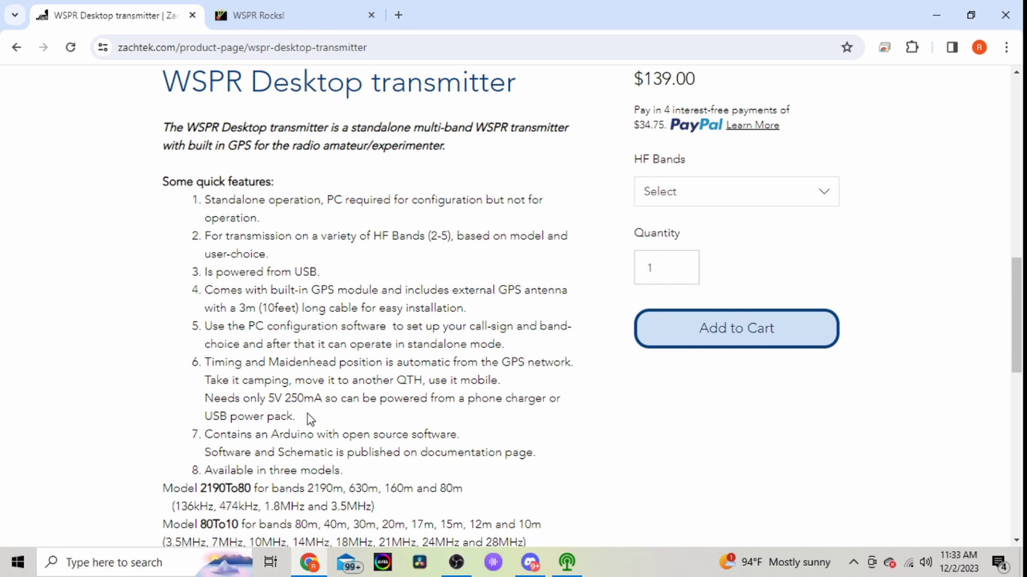
{"action": "scroll", "coordinate": [307, 414], "scroll_direction": "down", "scroll_amount": 2}
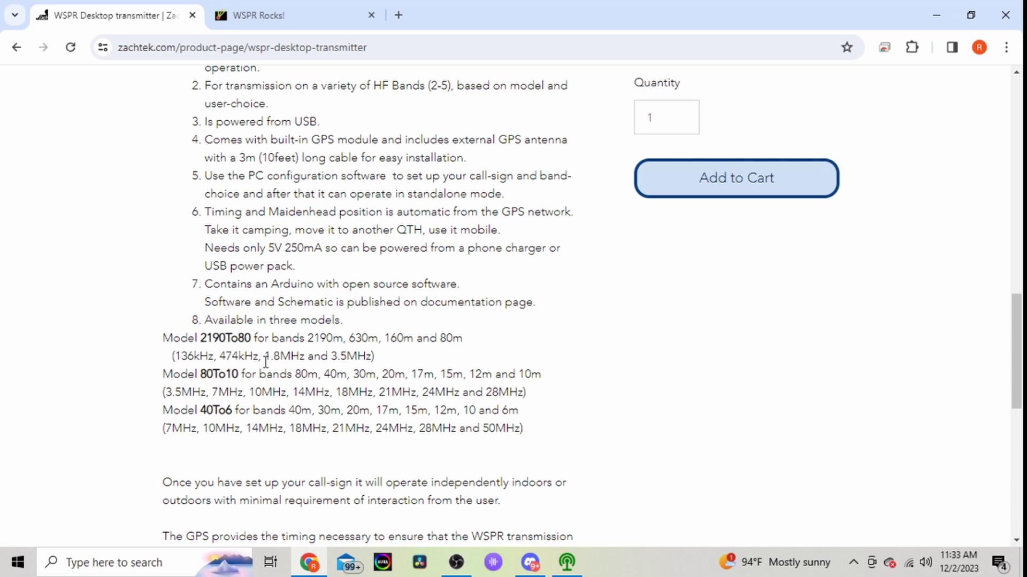
{"action": "scroll", "coordinate": [265, 362], "scroll_direction": "up", "scroll_amount": 1}
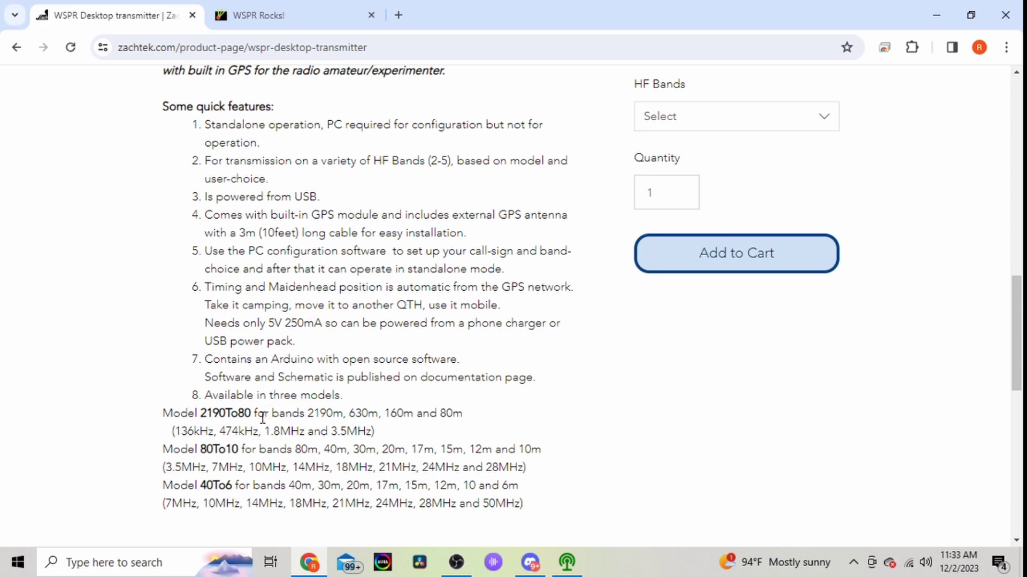
{"action": "scroll", "coordinate": [262, 418], "scroll_direction": "down", "scroll_amount": 2}
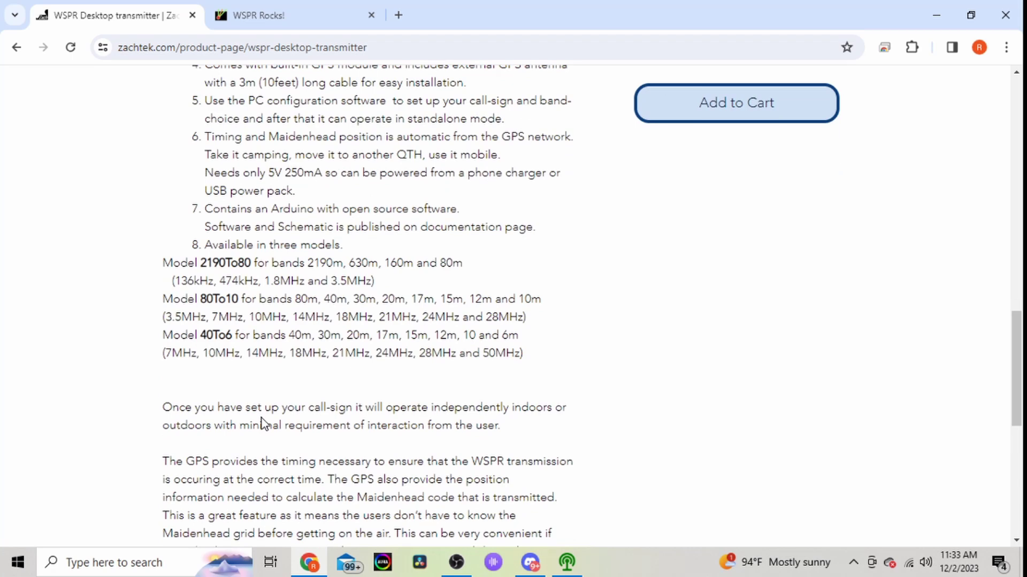
{"action": "scroll", "coordinate": [263, 424], "scroll_direction": "up", "scroll_amount": 3}
{"action": "scroll", "coordinate": [262, 423], "scroll_direction": "up", "scroll_amount": 3}
{"action": "scroll", "coordinate": [474, 419], "scroll_direction": "up", "scroll_amount": 3}
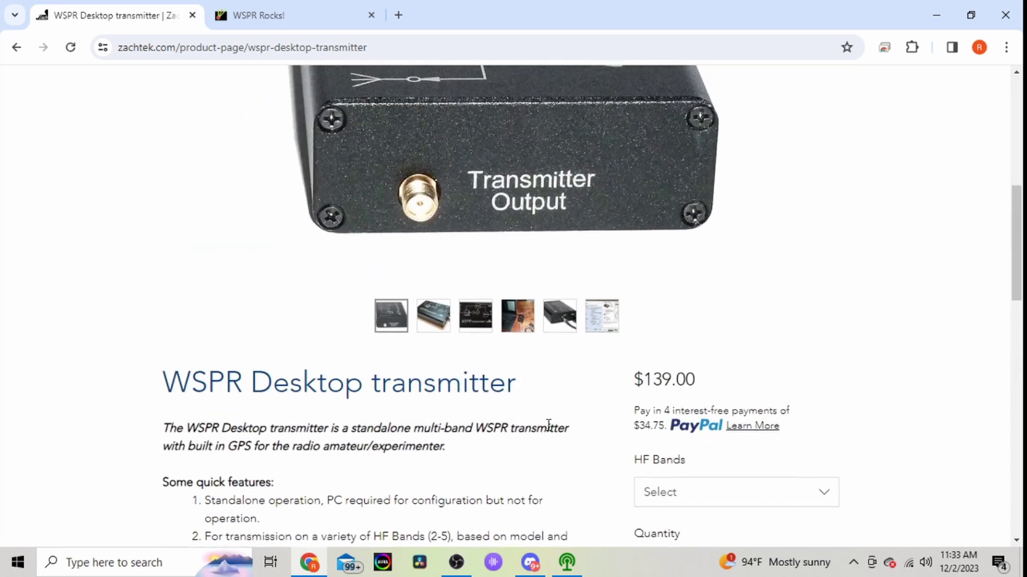
{"action": "scroll", "coordinate": [749, 444], "scroll_direction": "down", "scroll_amount": 1}
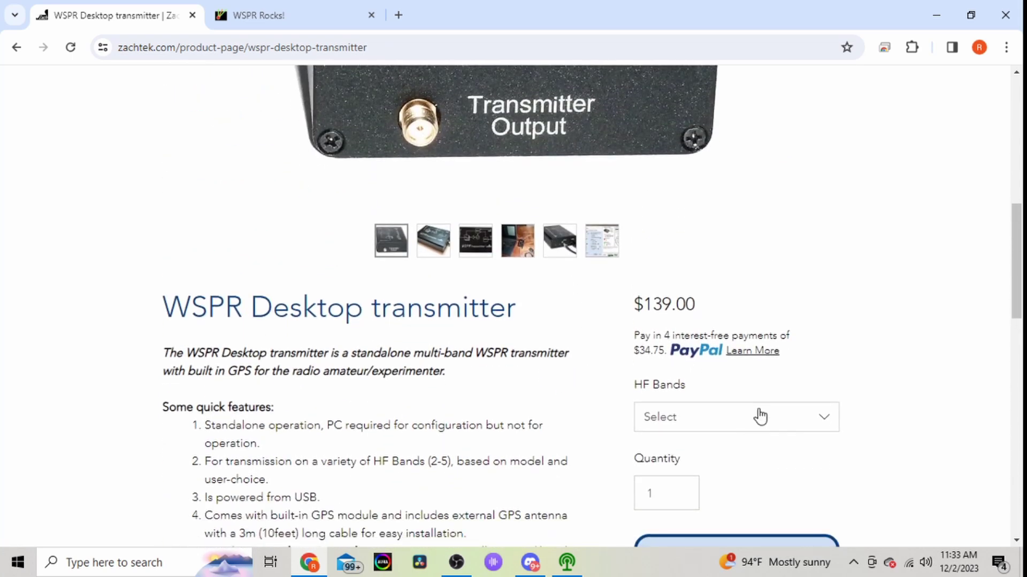
Step: Check the three HF band models without choosing one, then read down to the software download note
{"action": "left_click", "coordinate": [758, 416]}
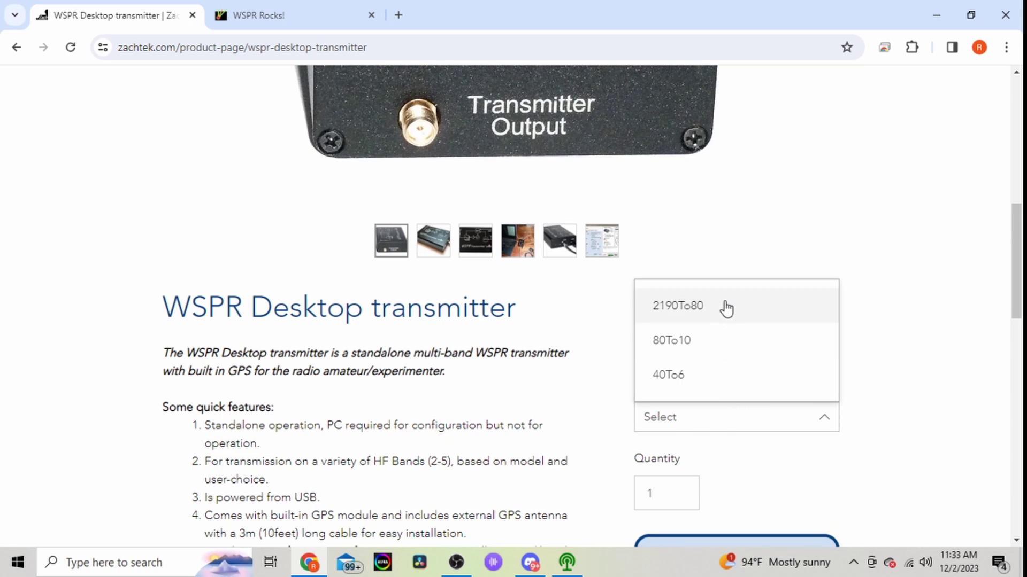
{"action": "left_click", "coordinate": [779, 465]}
{"action": "scroll", "coordinate": [775, 463], "scroll_direction": "down", "scroll_amount": 10}
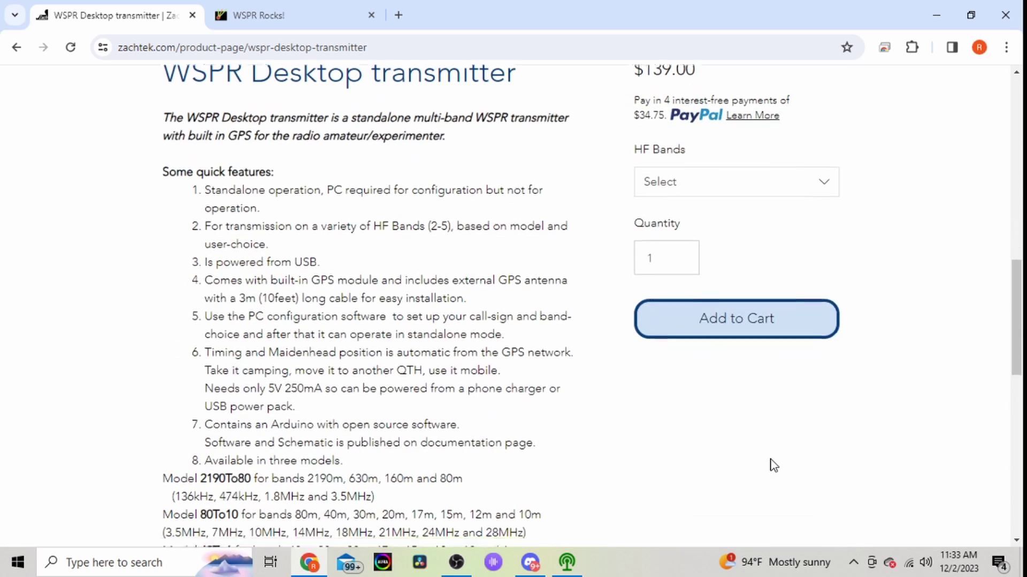
{"action": "scroll", "coordinate": [772, 464], "scroll_direction": "down", "scroll_amount": 3}
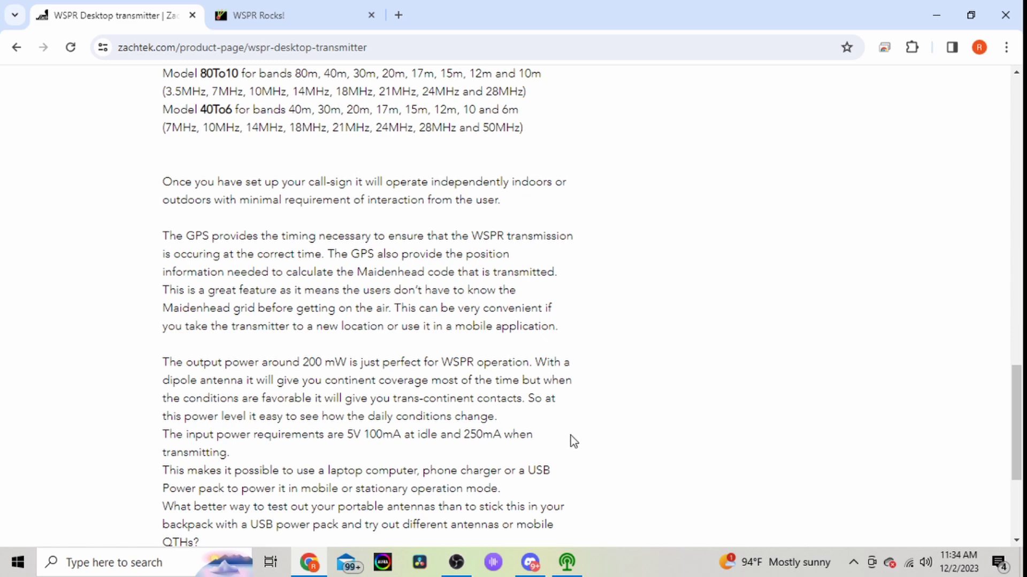
{"action": "scroll", "coordinate": [570, 435], "scroll_direction": "down", "scroll_amount": 3}
{"action": "scroll", "coordinate": [570, 435], "scroll_direction": "down", "scroll_amount": 2}
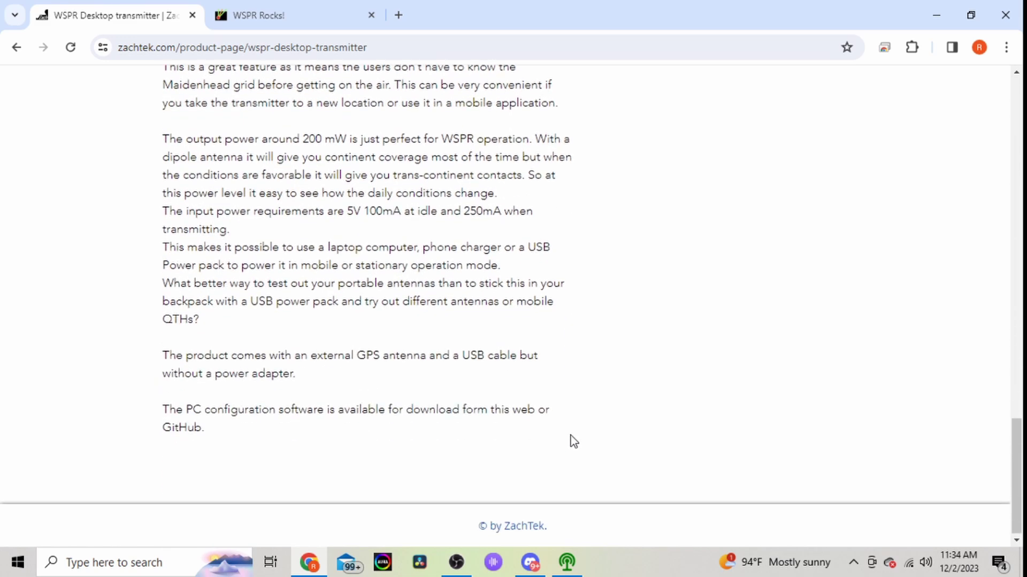
{"action": "scroll", "coordinate": [570, 435], "scroll_direction": "up", "scroll_amount": 15}
{"action": "scroll", "coordinate": [572, 435], "scroll_direction": "up", "scroll_amount": 8}
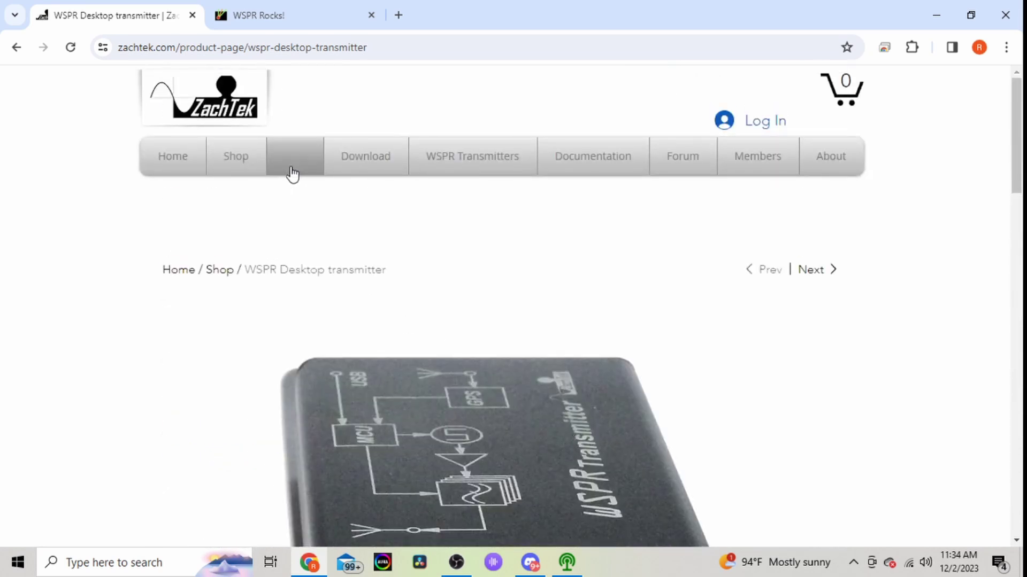
Step: Open the ZachTek blog, skim its recent posts and return to the top
{"action": "left_click", "coordinate": [297, 172]}
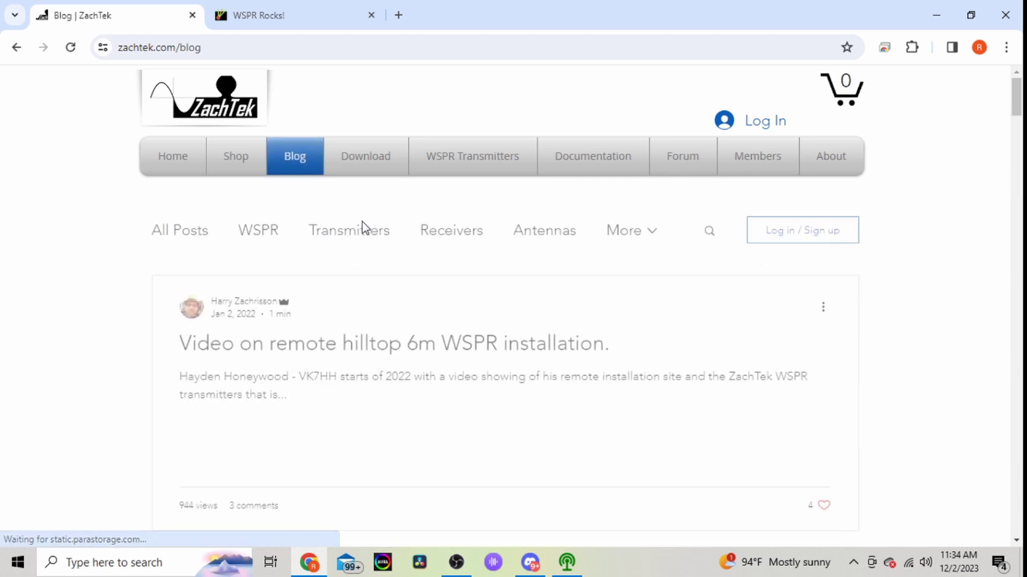
{"action": "scroll", "coordinate": [363, 275], "scroll_direction": "down", "scroll_amount": 1}
{"action": "scroll", "coordinate": [362, 275], "scroll_direction": "down", "scroll_amount": 3}
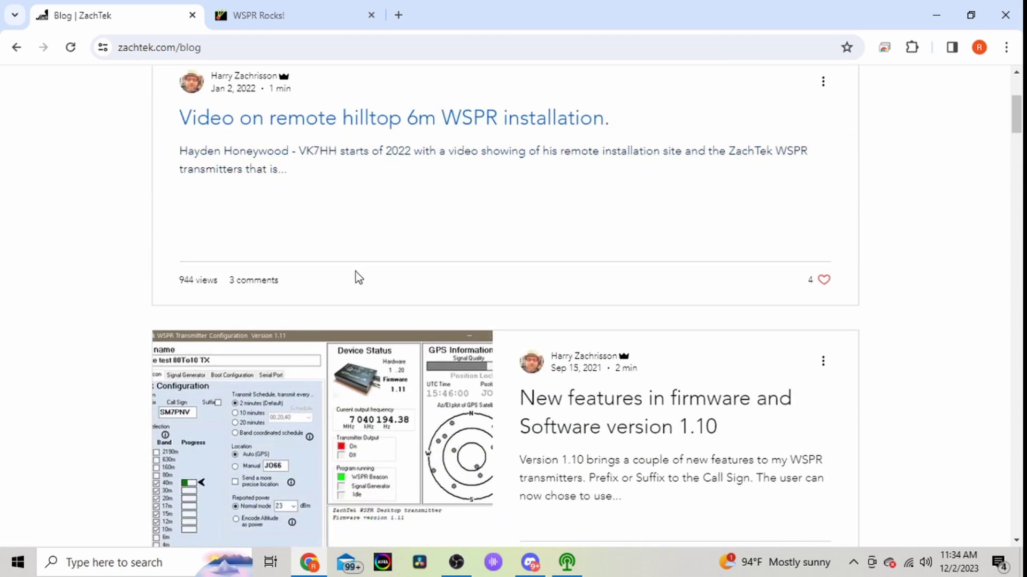
{"action": "scroll", "coordinate": [354, 278], "scroll_direction": "down", "scroll_amount": 3}
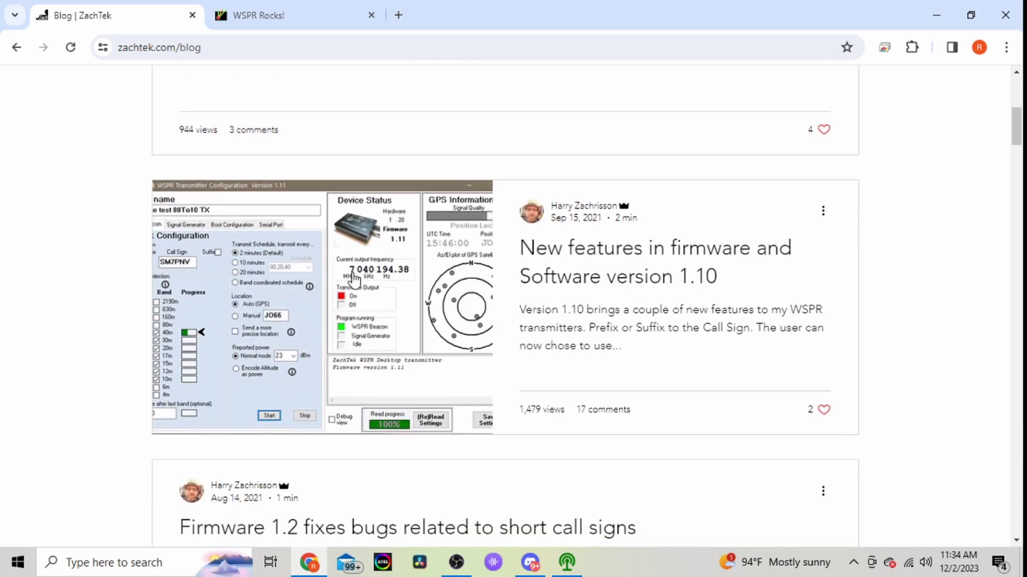
{"action": "scroll", "coordinate": [348, 280], "scroll_direction": "down", "scroll_amount": 1}
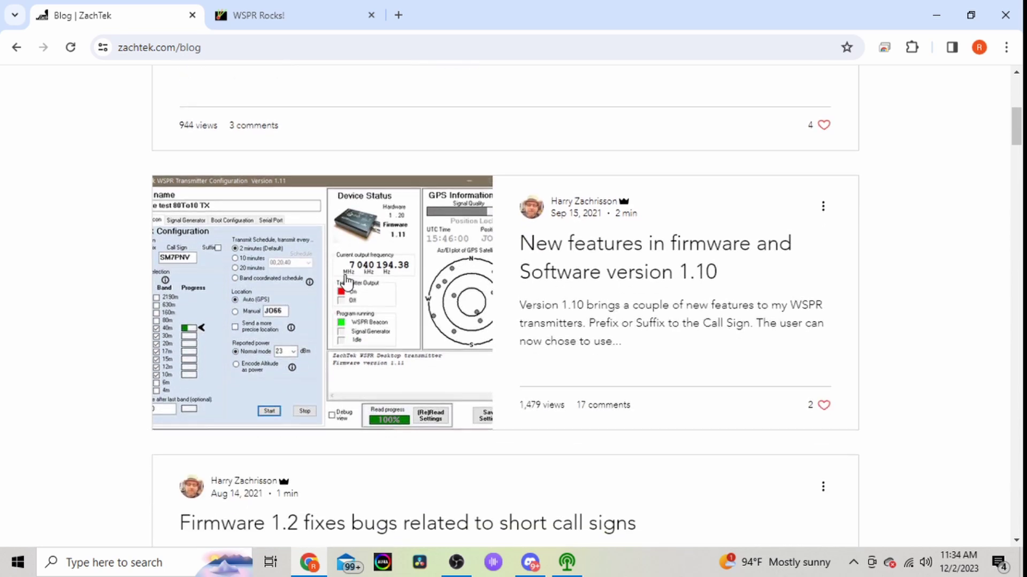
{"action": "scroll", "coordinate": [345, 281], "scroll_direction": "down", "scroll_amount": 4}
{"action": "scroll", "coordinate": [345, 281], "scroll_direction": "up", "scroll_amount": 7}
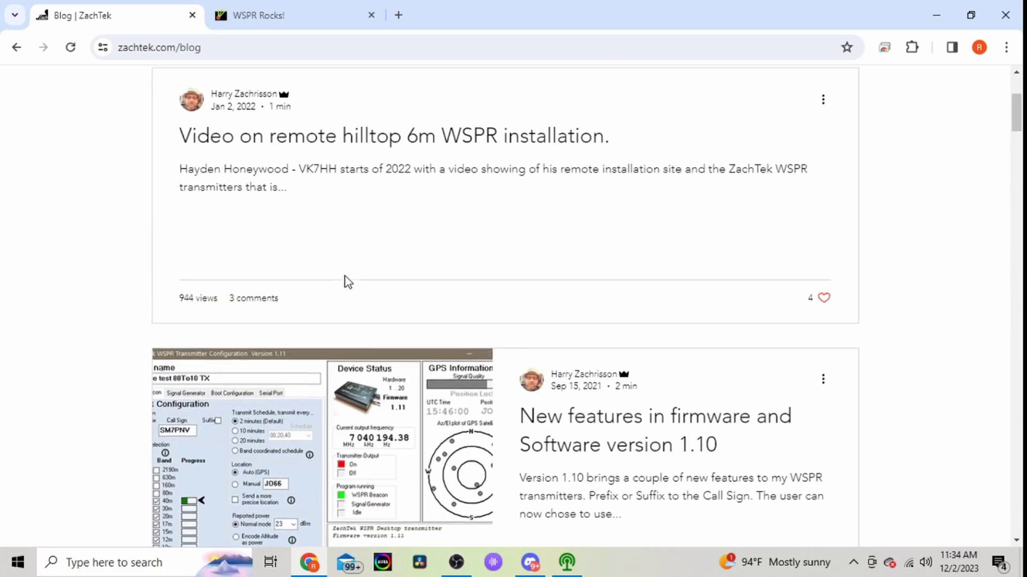
{"action": "scroll", "coordinate": [345, 282], "scroll_direction": "up", "scroll_amount": 4}
Step: Open the Downloads page and look through the PC software and driver downloads
{"action": "left_click", "coordinate": [353, 178]}
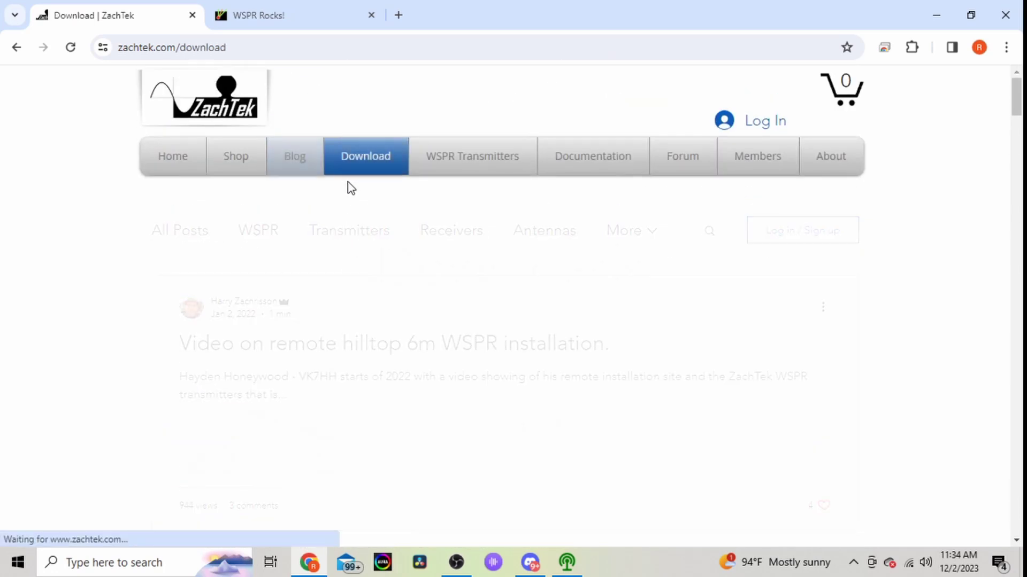
{"action": "scroll", "coordinate": [372, 345], "scroll_direction": "down", "scroll_amount": 3}
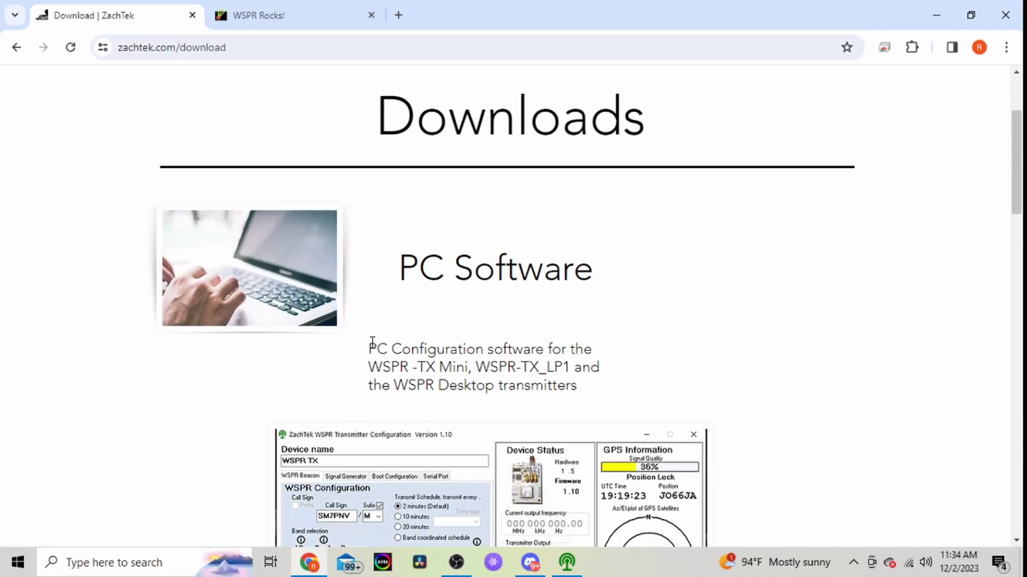
{"action": "scroll", "coordinate": [373, 342], "scroll_direction": "down", "scroll_amount": 10}
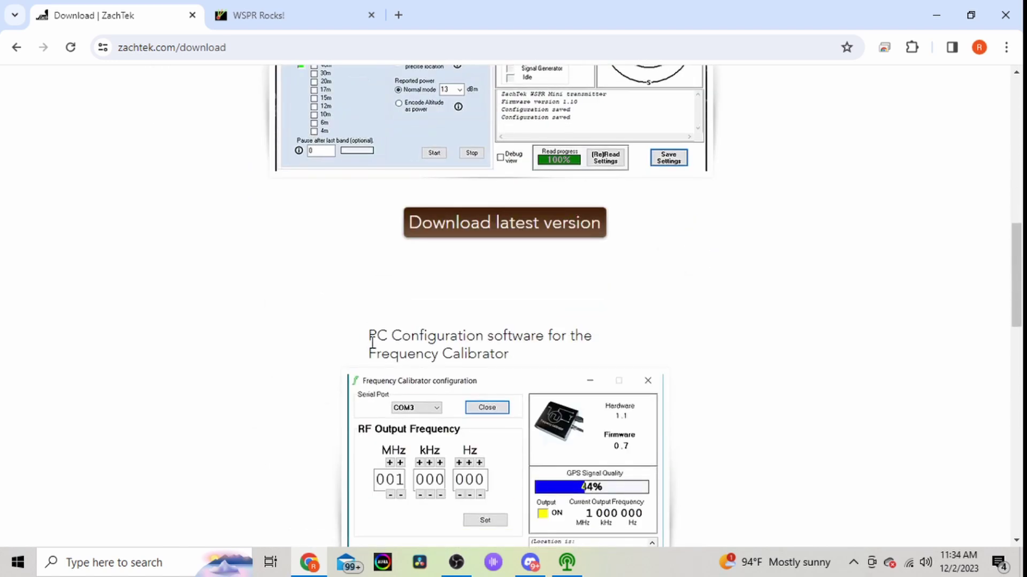
{"action": "scroll", "coordinate": [373, 343], "scroll_direction": "down", "scroll_amount": 3}
{"action": "scroll", "coordinate": [373, 351], "scroll_direction": "up", "scroll_amount": 7}
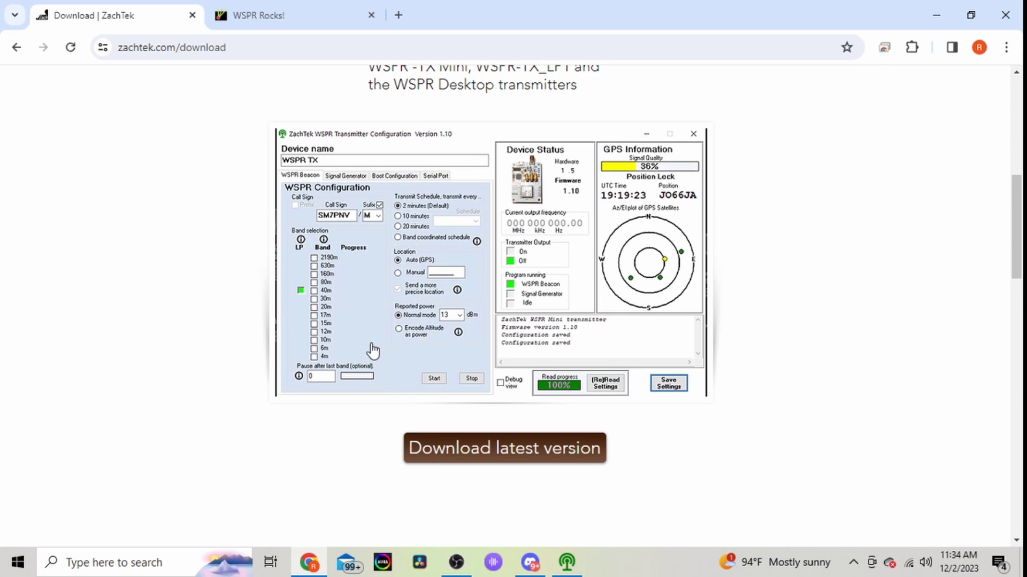
{"action": "scroll", "coordinate": [373, 350], "scroll_direction": "down", "scroll_amount": 8}
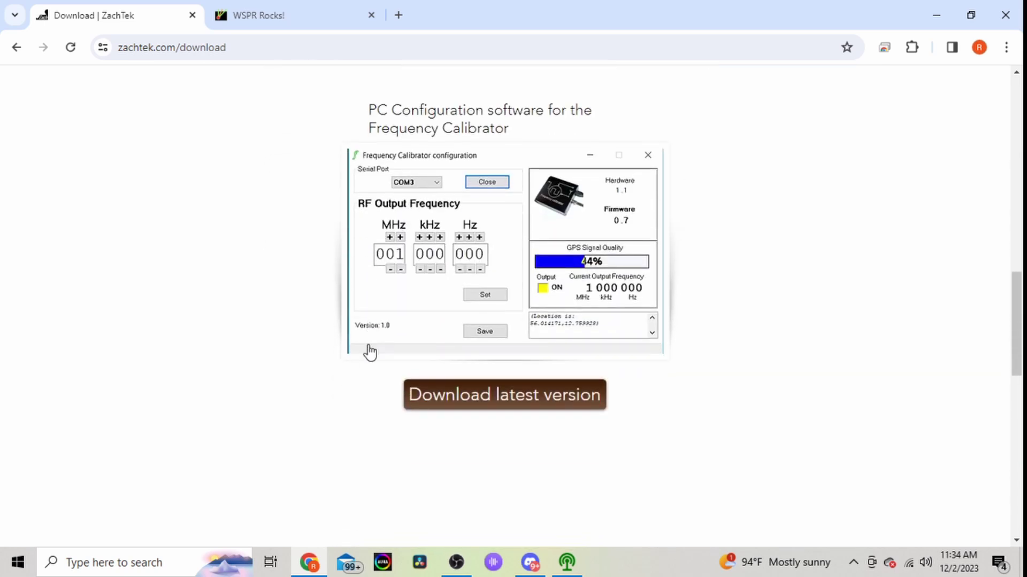
{"action": "scroll", "coordinate": [369, 352], "scroll_direction": "down", "scroll_amount": 5}
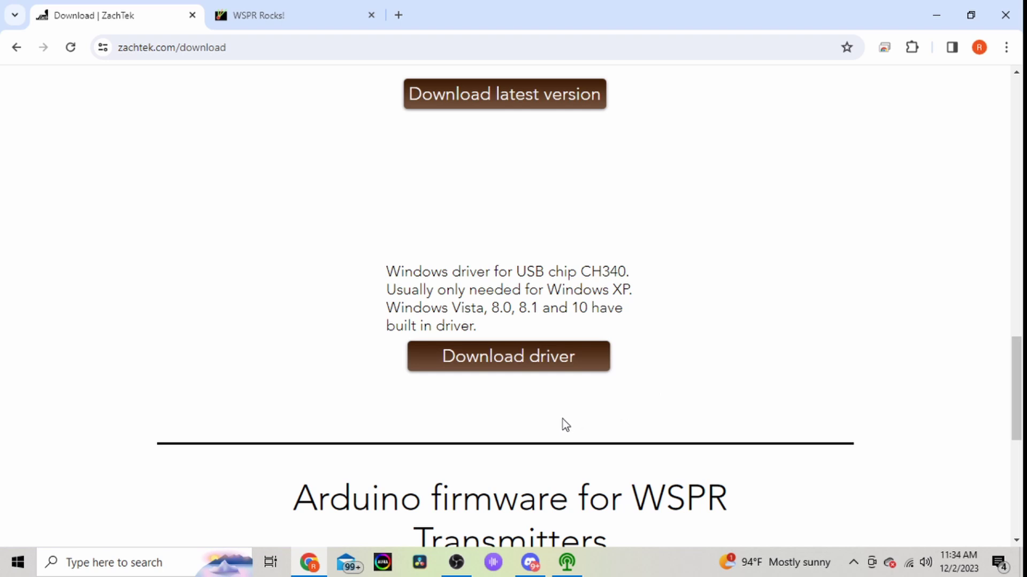
Step: Finish the downloads list, back to the top, and open the WSPR Transmitters overview page
{"action": "scroll", "coordinate": [566, 425], "scroll_direction": "down", "scroll_amount": 5}
{"action": "scroll", "coordinate": [564, 425], "scroll_direction": "down", "scroll_amount": 2}
{"action": "scroll", "coordinate": [561, 426], "scroll_direction": "up", "scroll_amount": 2}
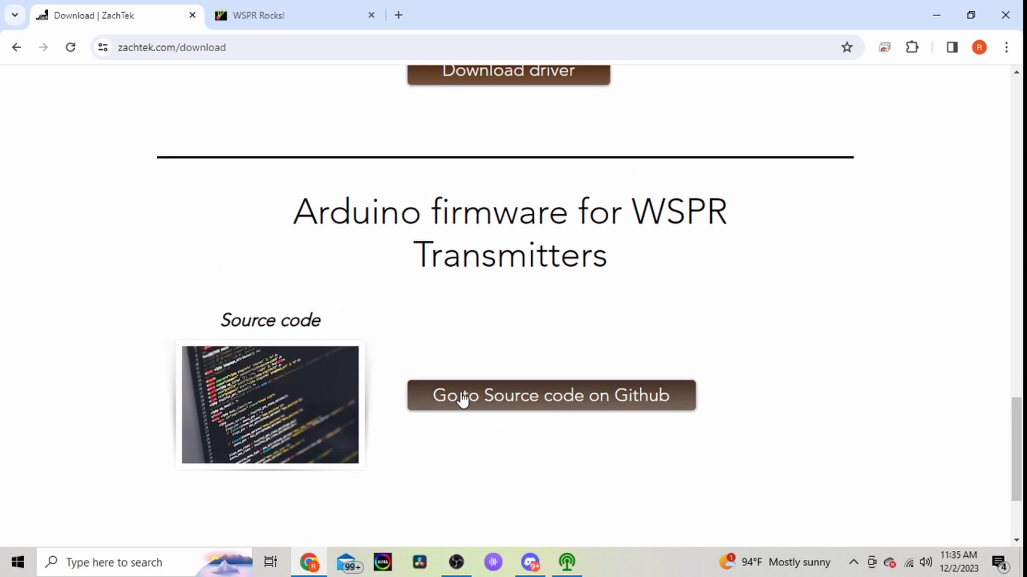
{"action": "scroll", "coordinate": [481, 382], "scroll_direction": "up", "scroll_amount": 1}
{"action": "scroll", "coordinate": [507, 386], "scroll_direction": "up", "scroll_amount": 15}
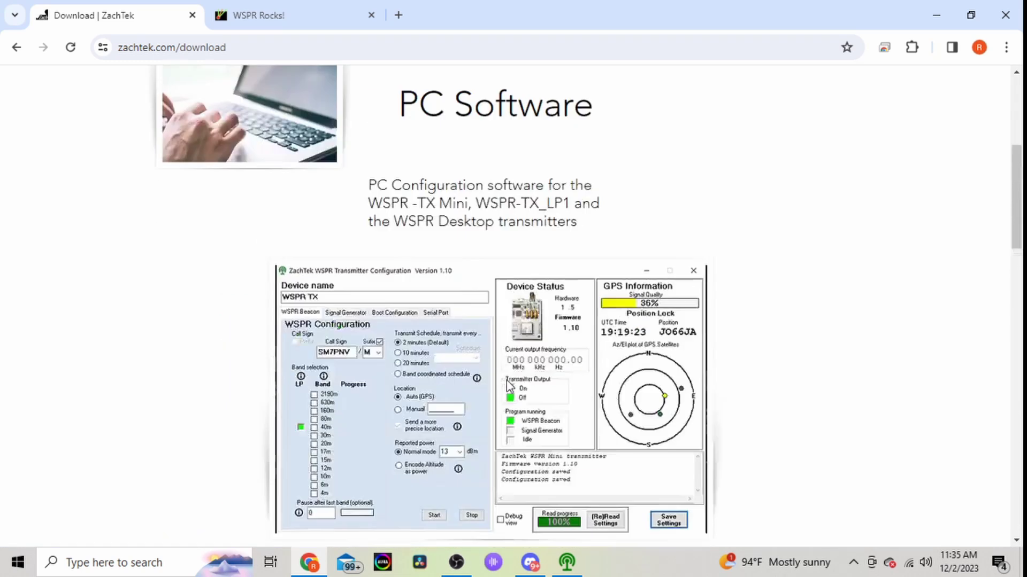
{"action": "left_click", "coordinate": [471, 112]}
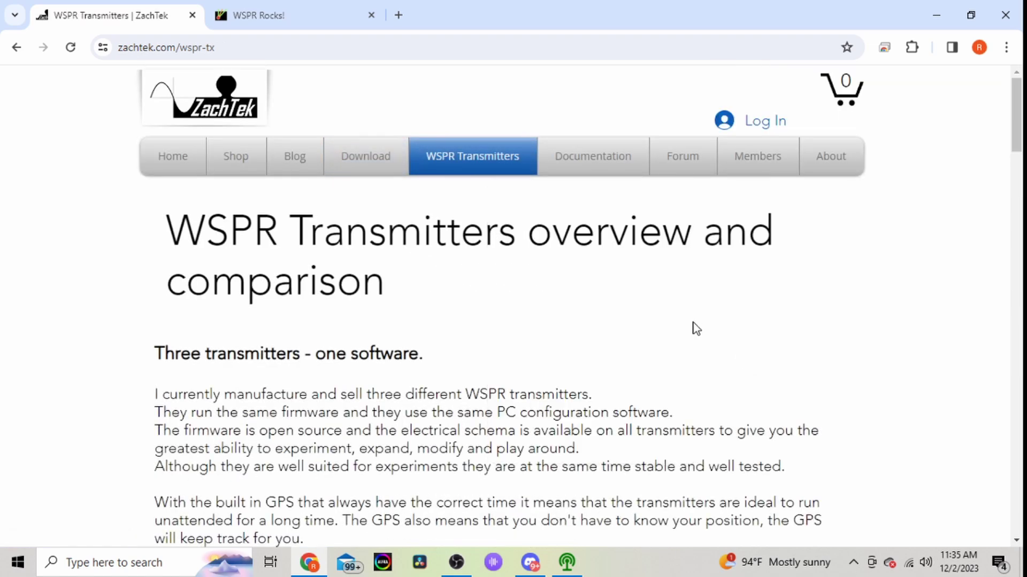
{"action": "scroll", "coordinate": [692, 323], "scroll_direction": "down", "scroll_amount": 2}
{"action": "scroll", "coordinate": [692, 323], "scroll_direction": "down", "scroll_amount": 5}
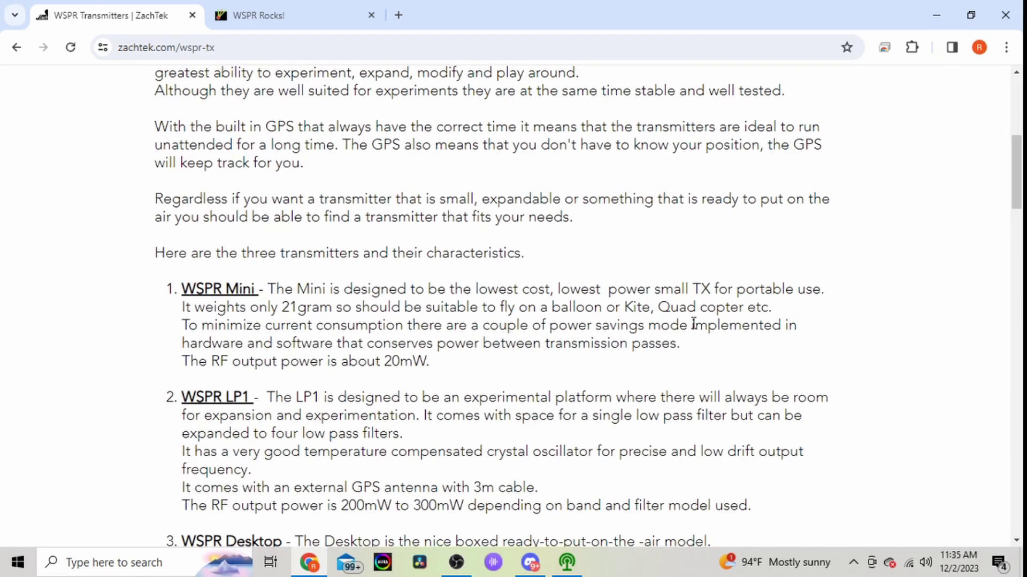
{"action": "scroll", "coordinate": [657, 335], "scroll_direction": "down", "scroll_amount": 8}
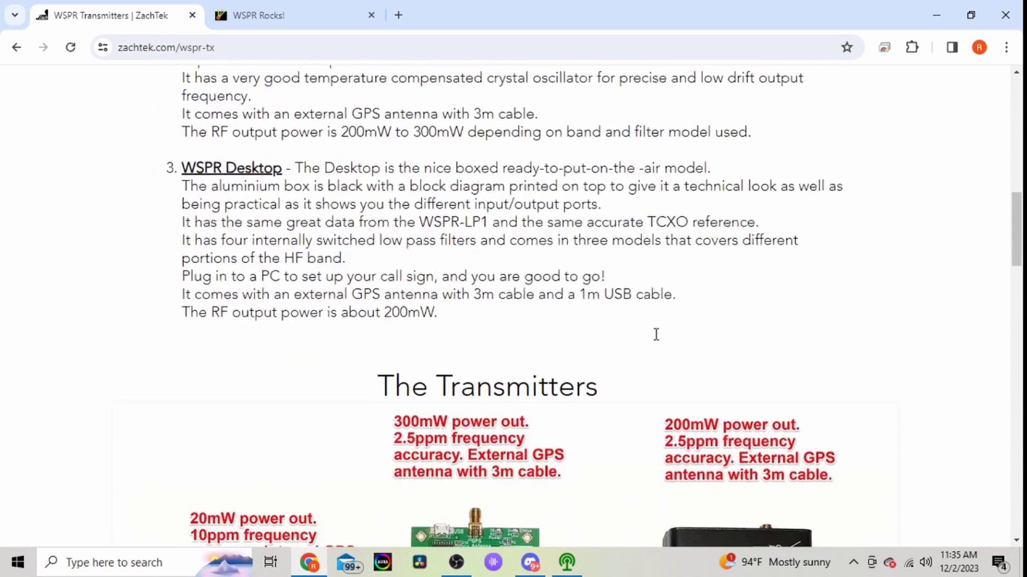
{"action": "scroll", "coordinate": [656, 334], "scroll_direction": "down", "scroll_amount": 3}
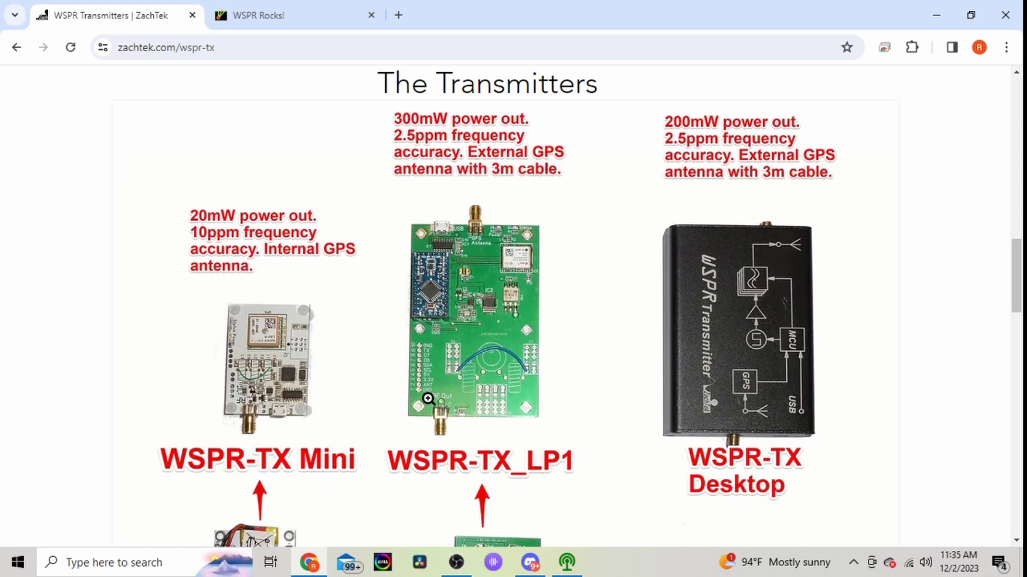
{"action": "scroll", "coordinate": [443, 398], "scroll_direction": "down", "scroll_amount": 1}
{"action": "scroll", "coordinate": [442, 398], "scroll_direction": "down", "scroll_amount": 1}
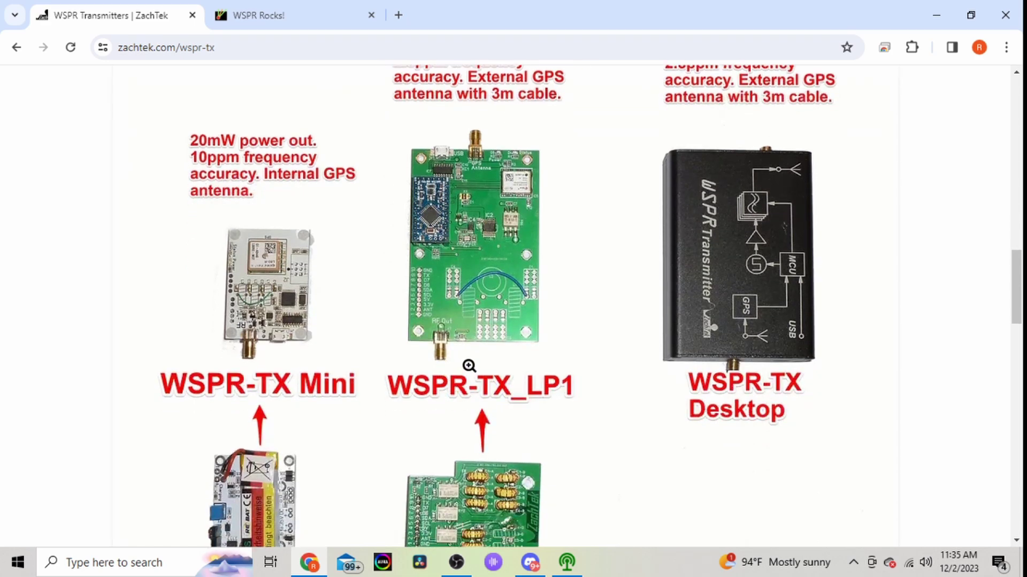
{"action": "scroll", "coordinate": [695, 358], "scroll_direction": "down", "scroll_amount": 1}
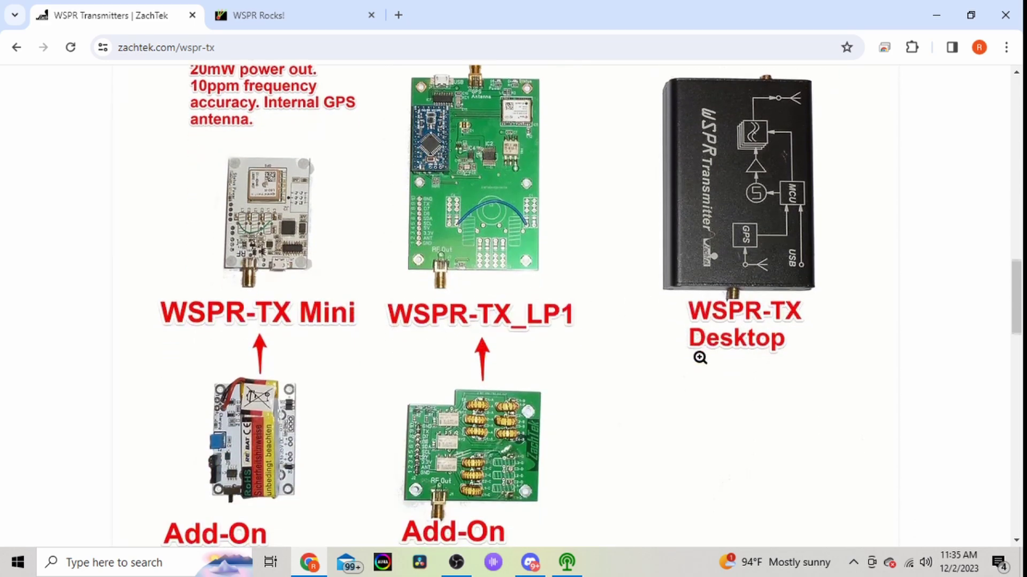
{"action": "scroll", "coordinate": [695, 358], "scroll_direction": "down", "scroll_amount": 2}
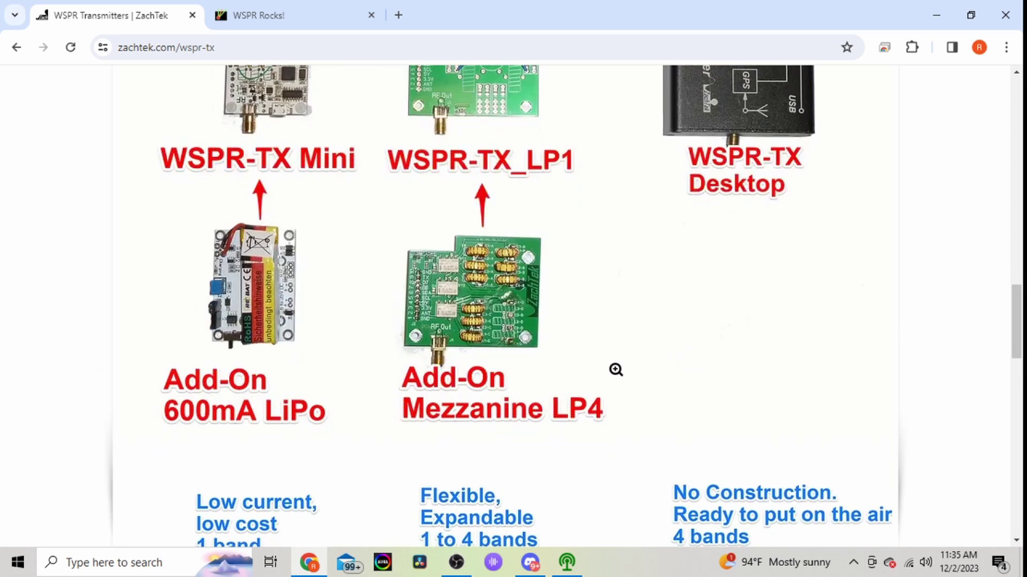
{"action": "scroll", "coordinate": [484, 376], "scroll_direction": "down", "scroll_amount": 1}
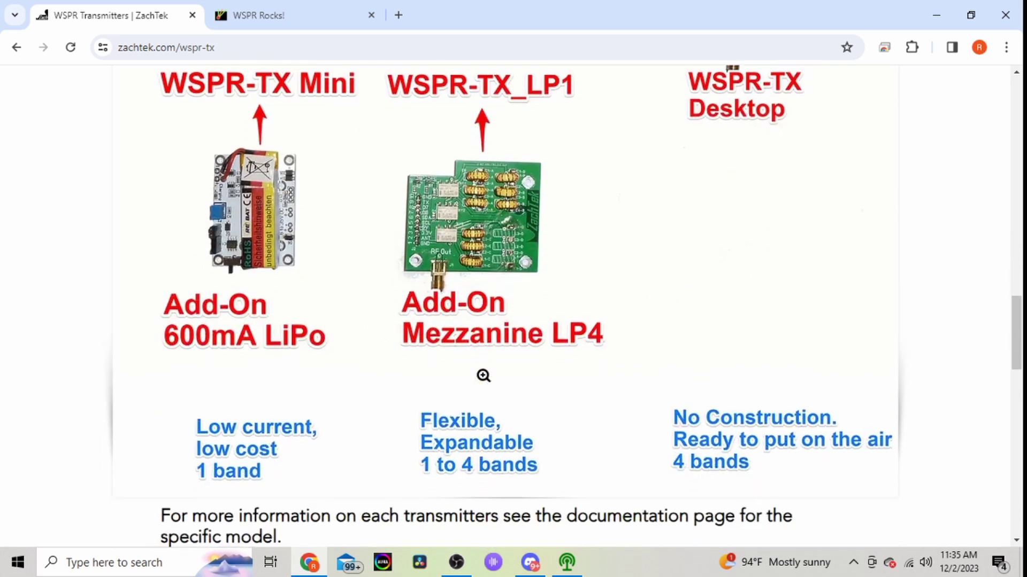
{"action": "scroll", "coordinate": [483, 376], "scroll_direction": "down", "scroll_amount": 6}
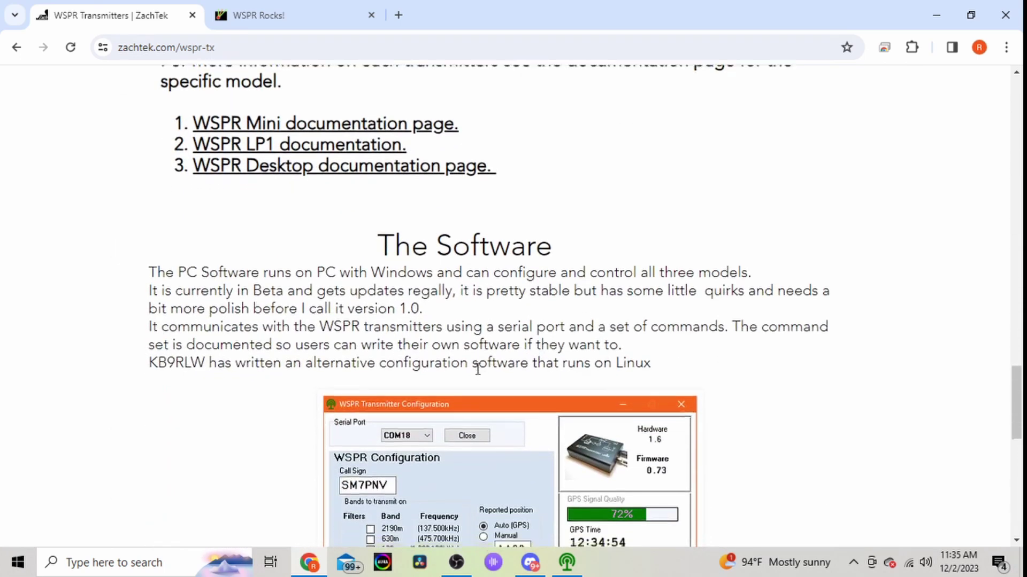
{"action": "scroll", "coordinate": [478, 369], "scroll_direction": "down", "scroll_amount": 8}
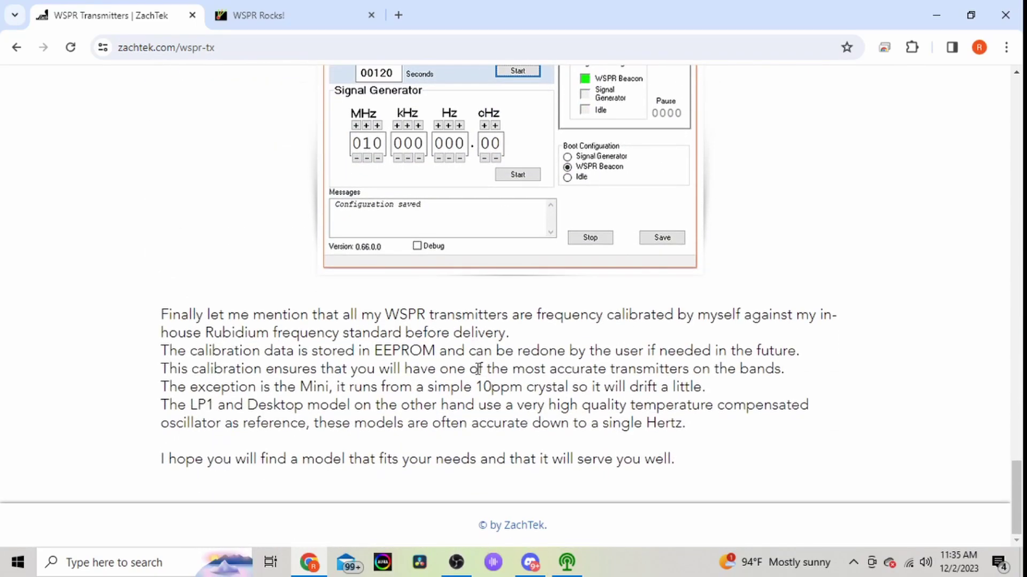
{"action": "scroll", "coordinate": [478, 369], "scroll_direction": "up", "scroll_amount": 10}
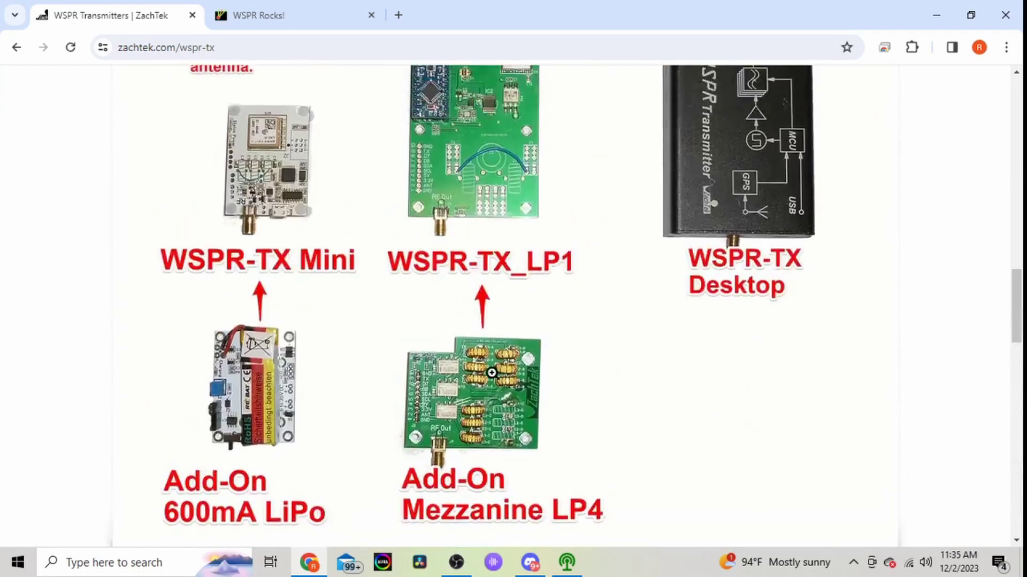
{"action": "scroll", "coordinate": [492, 372], "scroll_direction": "up", "scroll_amount": 12}
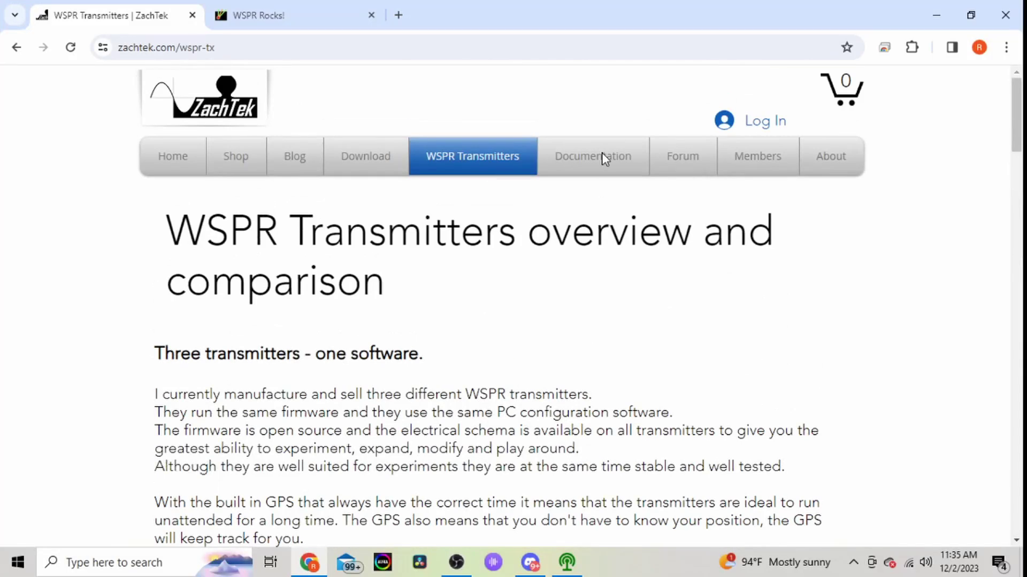
Step: Try the forum and members areas, dismissing the login prompt each time
{"action": "mouse_move", "coordinate": [610, 163]}
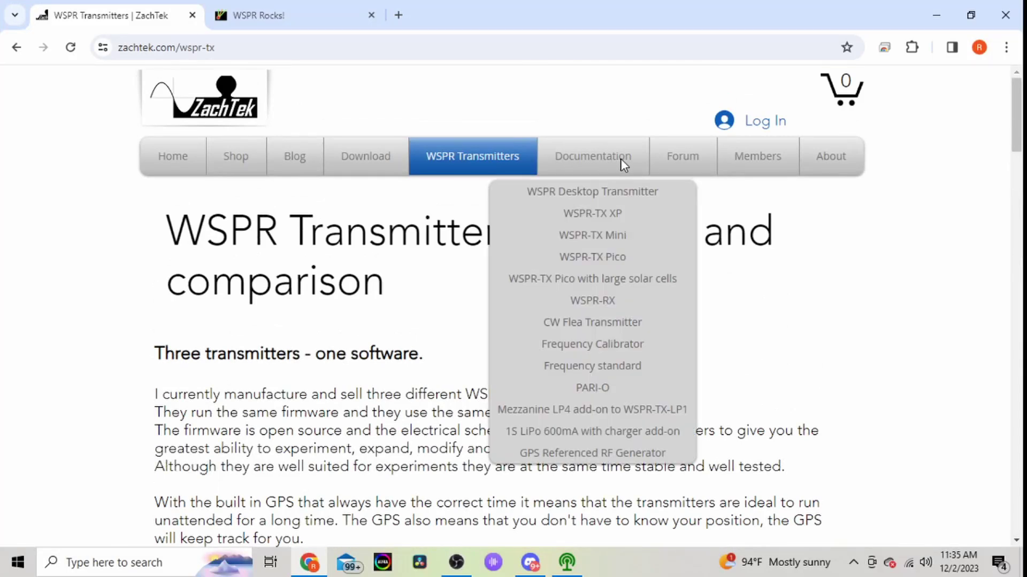
{"action": "left_click", "coordinate": [689, 163]}
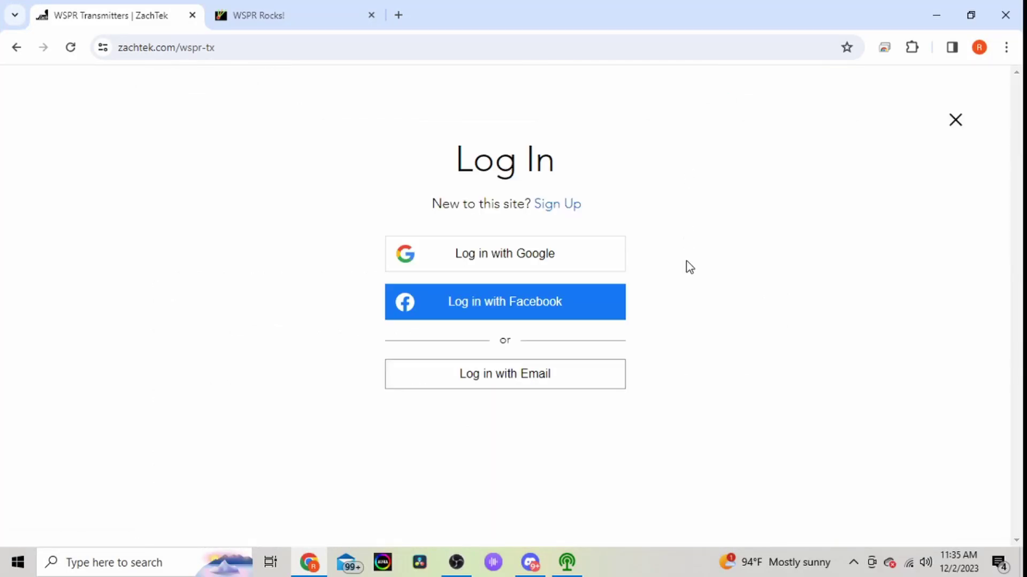
{"action": "left_click", "coordinate": [954, 120]}
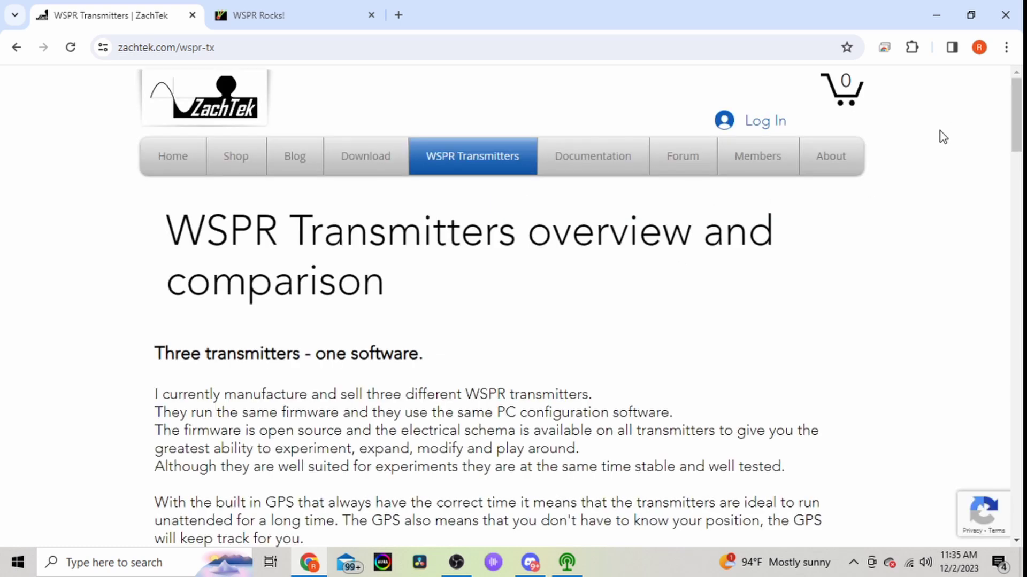
{"action": "left_click", "coordinate": [749, 164]}
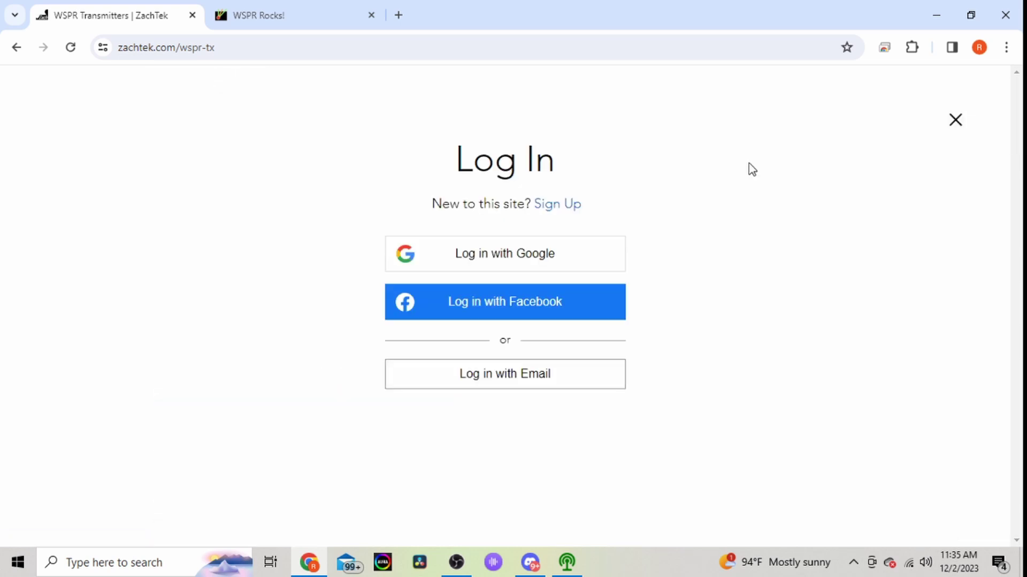
{"action": "left_click", "coordinate": [959, 124]}
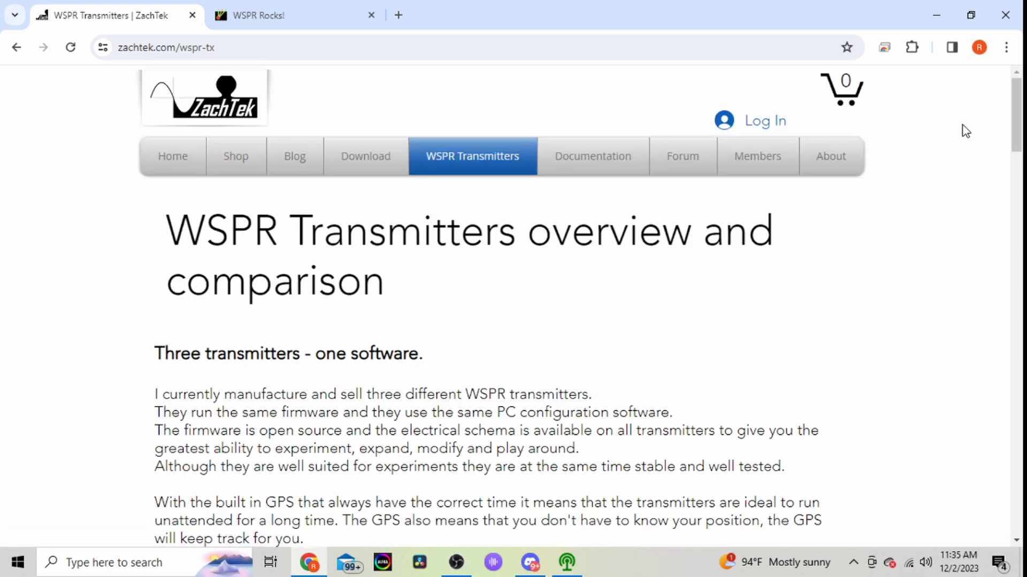
Step: Read the About page's founder biography down to the mailing-list sign-up form
{"action": "left_click", "coordinate": [849, 176]}
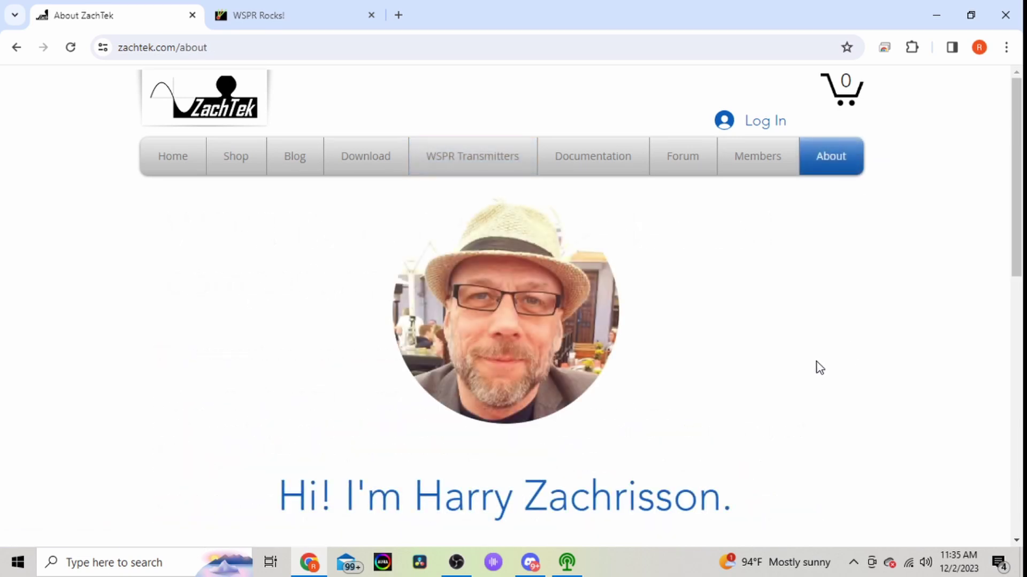
{"action": "scroll", "coordinate": [818, 368], "scroll_direction": "down", "scroll_amount": 3}
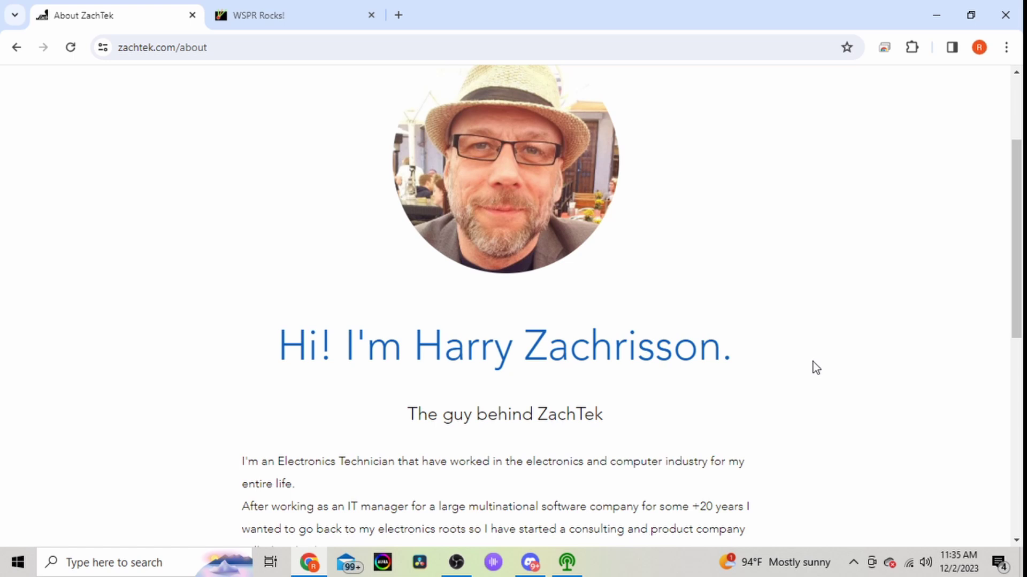
{"action": "scroll", "coordinate": [815, 369], "scroll_direction": "down", "scroll_amount": 2}
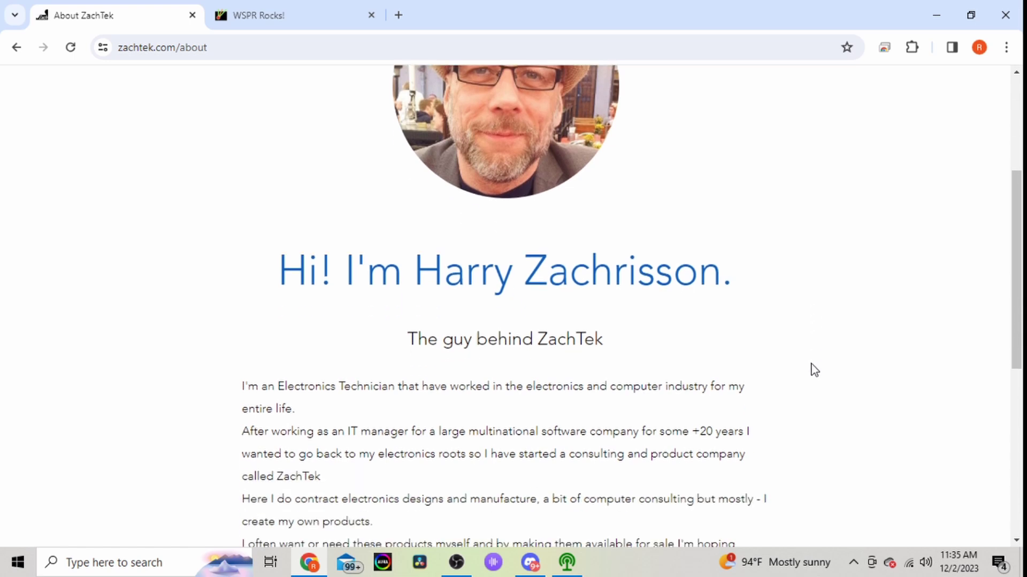
{"action": "scroll", "coordinate": [814, 370], "scroll_direction": "down", "scroll_amount": 5}
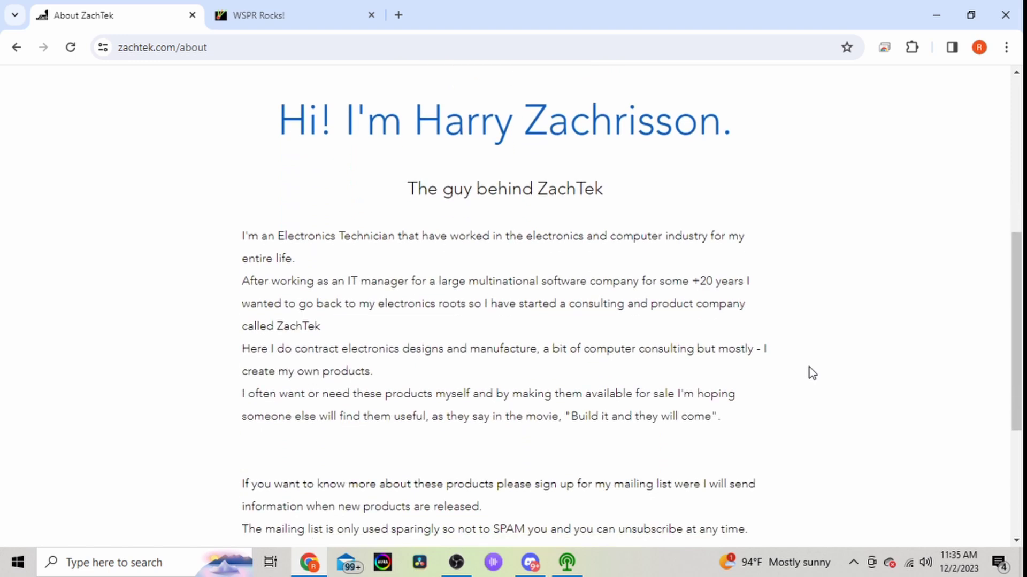
{"action": "scroll", "coordinate": [812, 372], "scroll_direction": "down", "scroll_amount": 1}
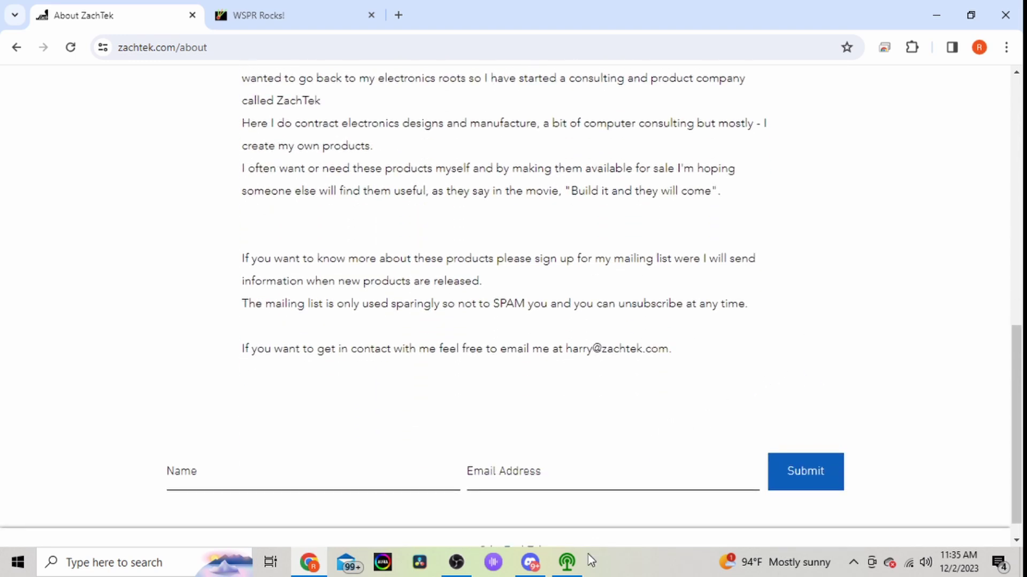
Step: Bring the transmitter configuration window forward to watch the beacon cycle its six bands
{"action": "left_click", "coordinate": [569, 562]}
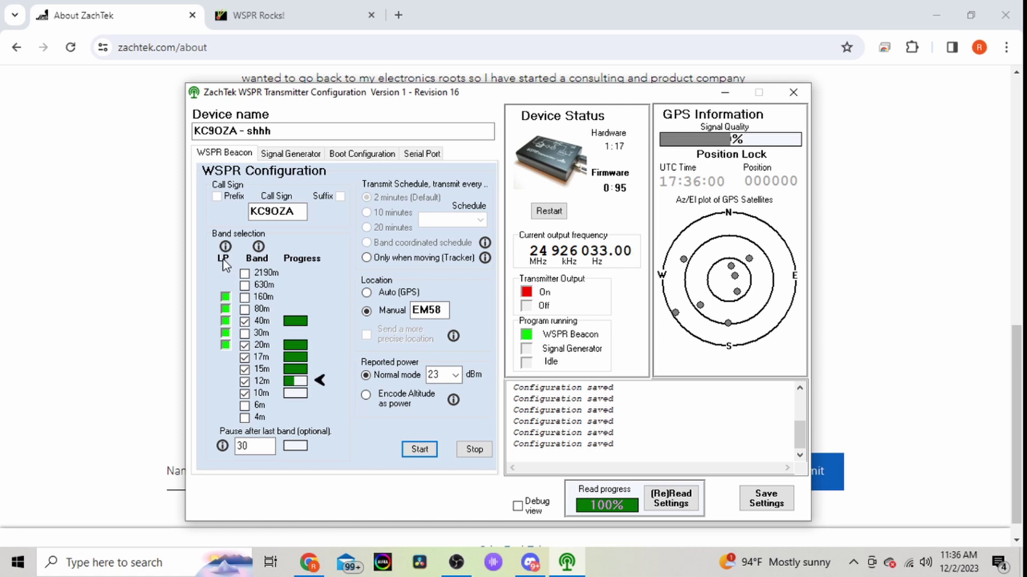
{"action": "mouse_move", "coordinate": [226, 297]}
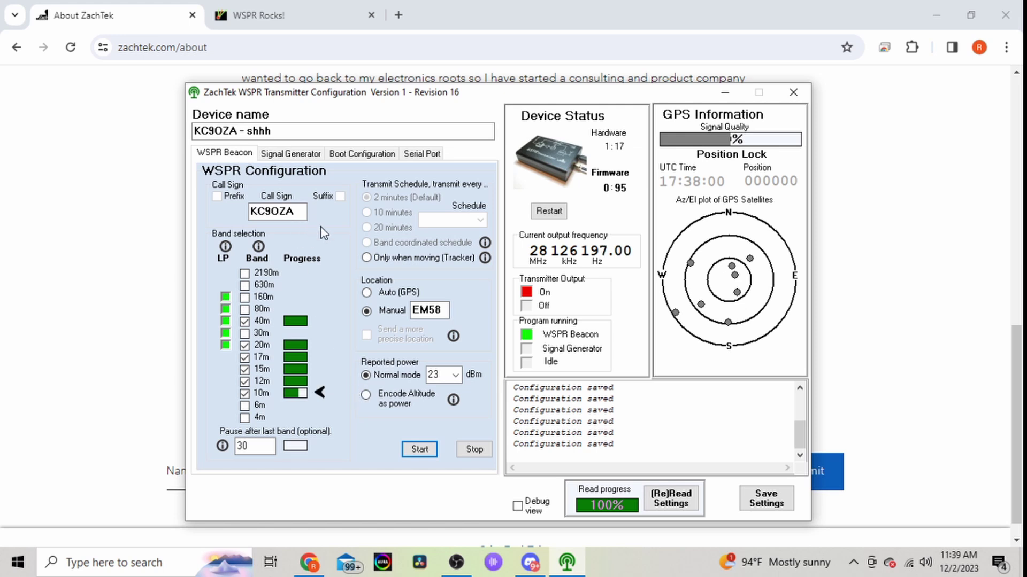
Step: View the Signal Generator settings, then the Boot Configuration tab showing WSPR Beacon at startup
{"action": "left_click", "coordinate": [300, 155]}
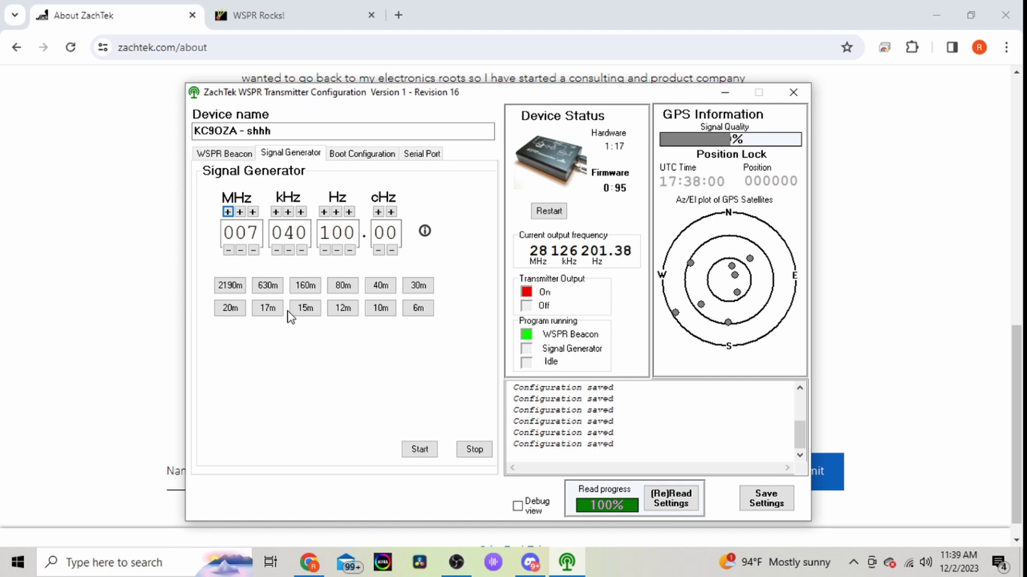
{"action": "left_click", "coordinate": [342, 155]}
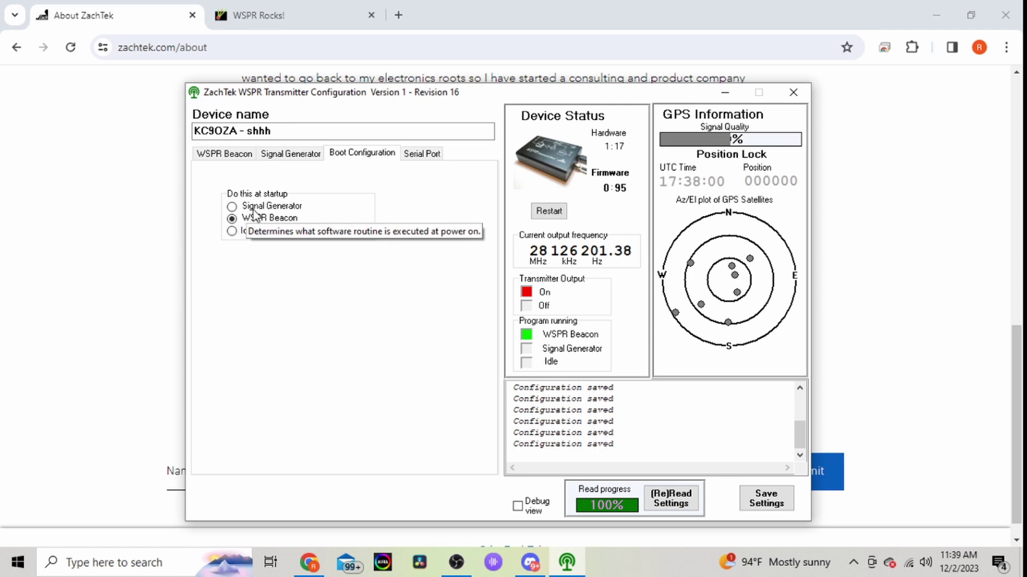
Step: Show the Serial Port tab, with the transmitter connected on port 3
{"action": "left_click", "coordinate": [432, 155]}
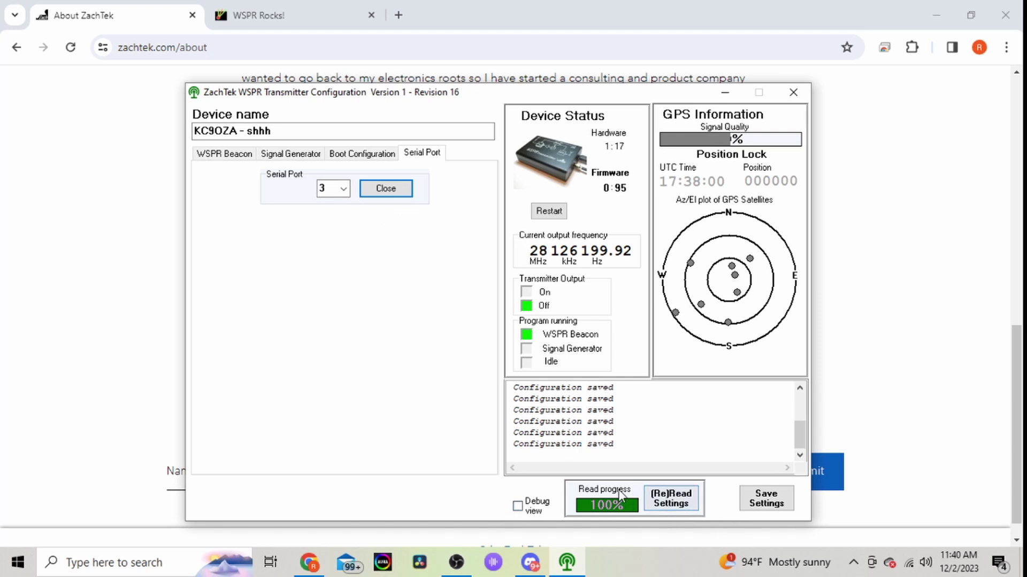
Step: Return to the WSPR Beacon tab and watch the GPS acquire satellites and UTC time
{"action": "left_click", "coordinate": [219, 154]}
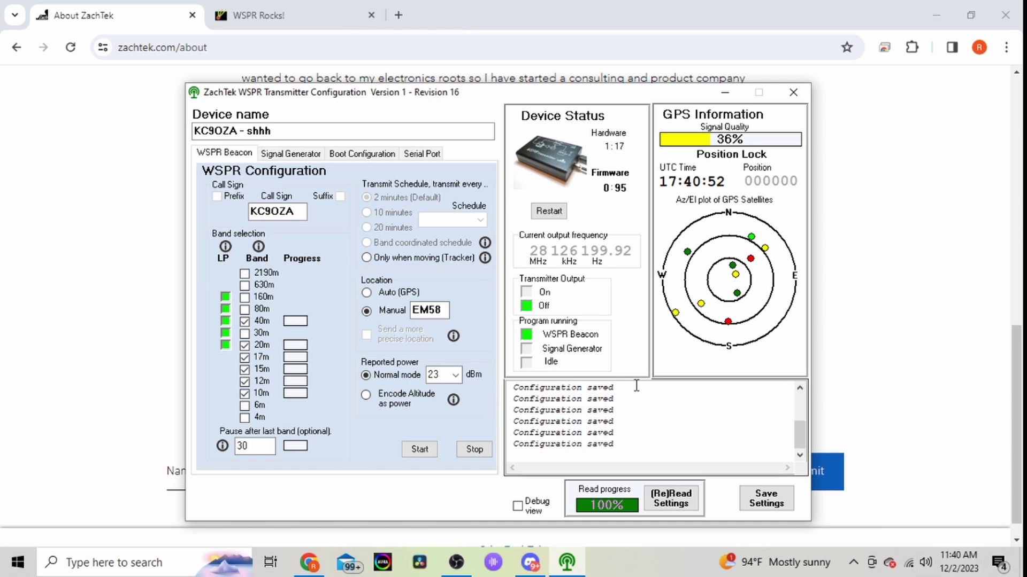
Step: Switch to the WSPR Rocks! tab and list the beacon's 4811 spots as a table
{"action": "left_click", "coordinate": [323, 19]}
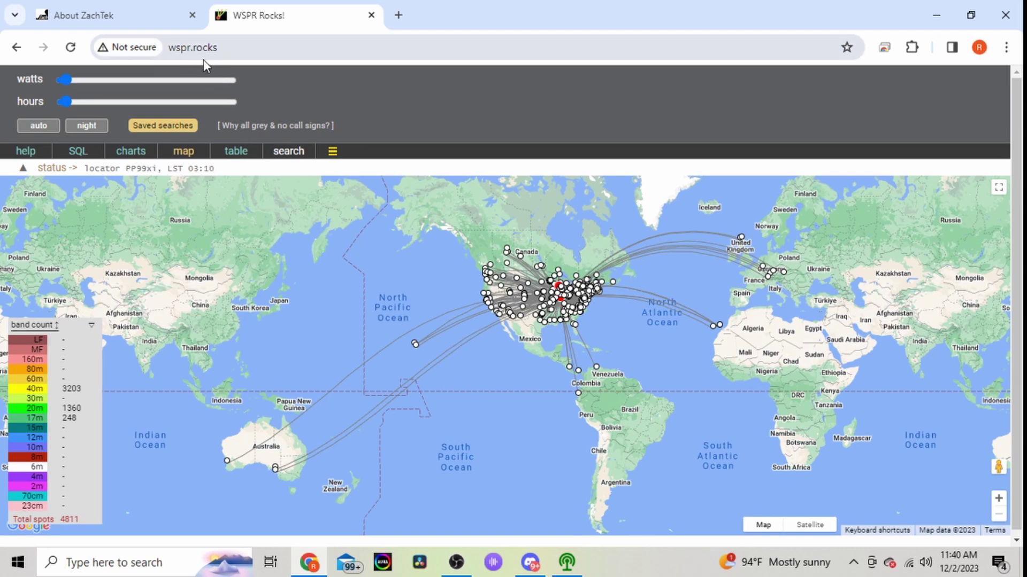
{"action": "left_click", "coordinate": [283, 153]}
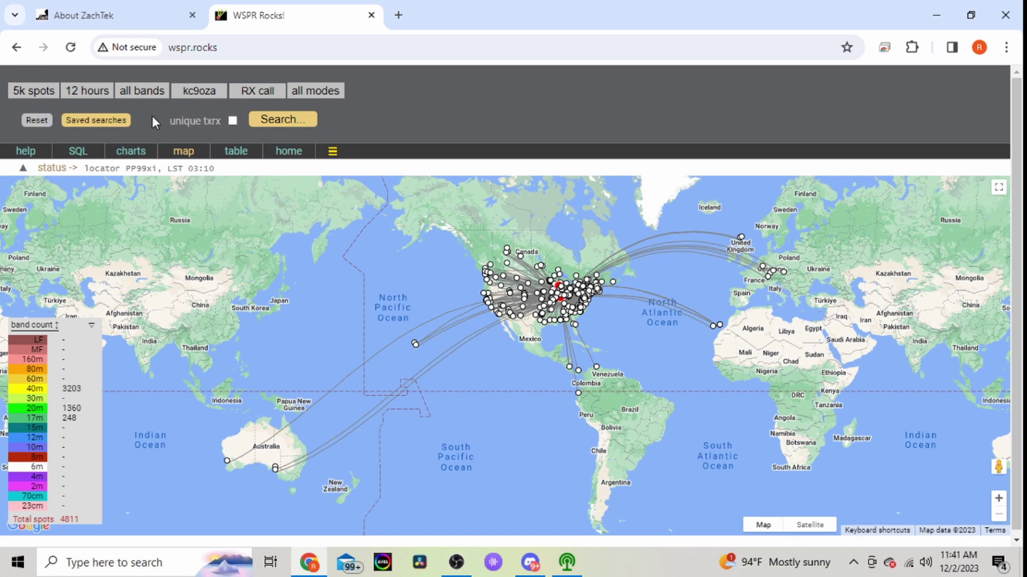
{"action": "left_click", "coordinate": [238, 154]}
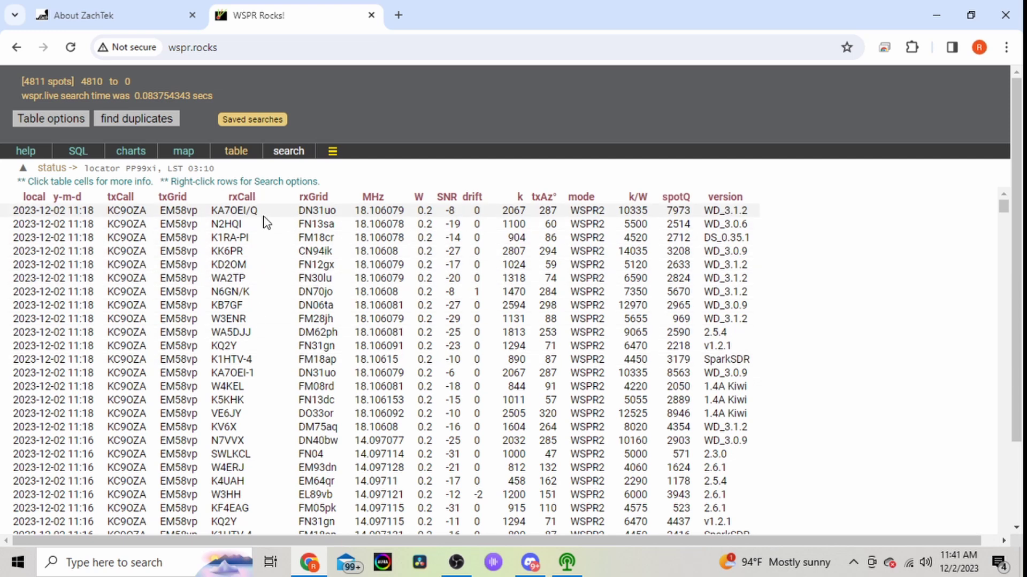
Step: Rerun the KC9OZA spot search with 5k spots, 12 hours, all bands and all modes
{"action": "left_click", "coordinate": [274, 152]}
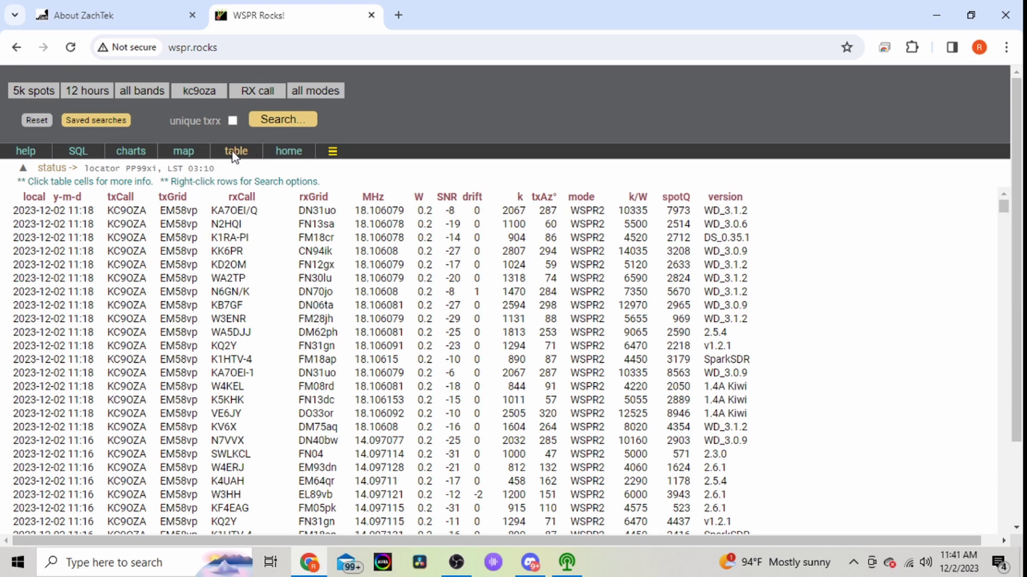
{"action": "left_click", "coordinate": [27, 93]}
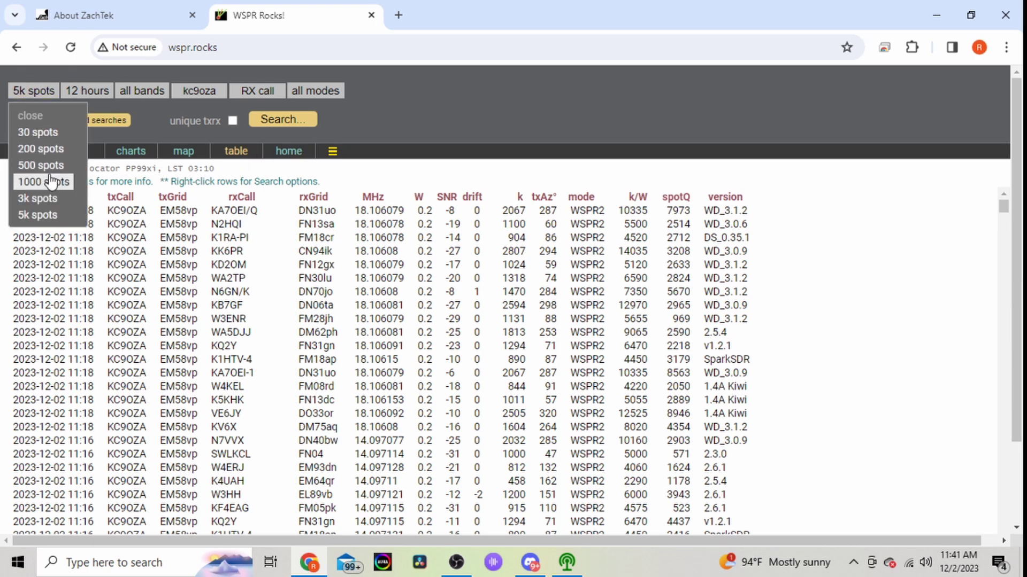
{"action": "left_click", "coordinate": [43, 215]}
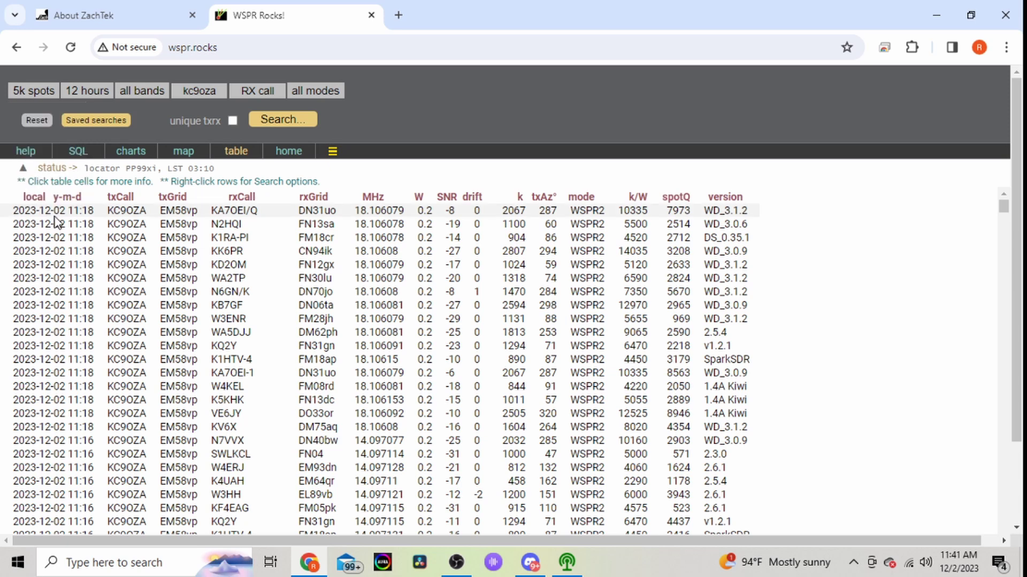
{"action": "left_click", "coordinate": [87, 92]}
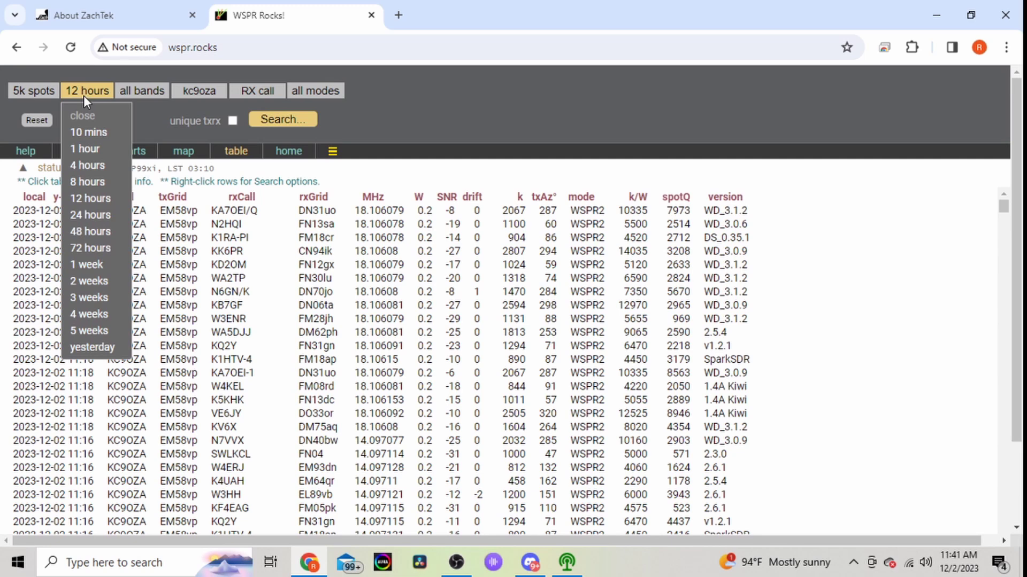
{"action": "left_click", "coordinate": [94, 199]}
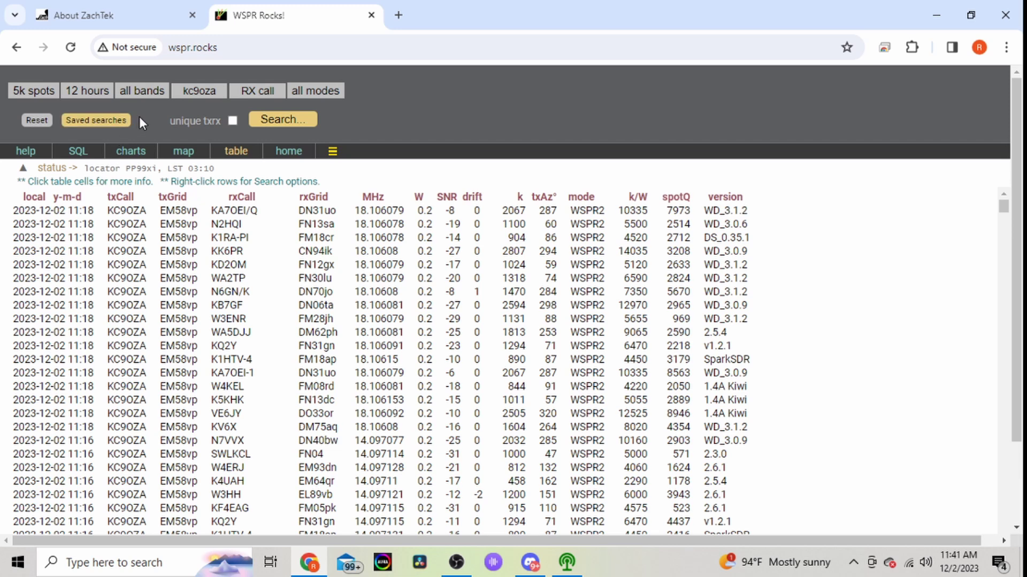
{"action": "left_click", "coordinate": [145, 93]}
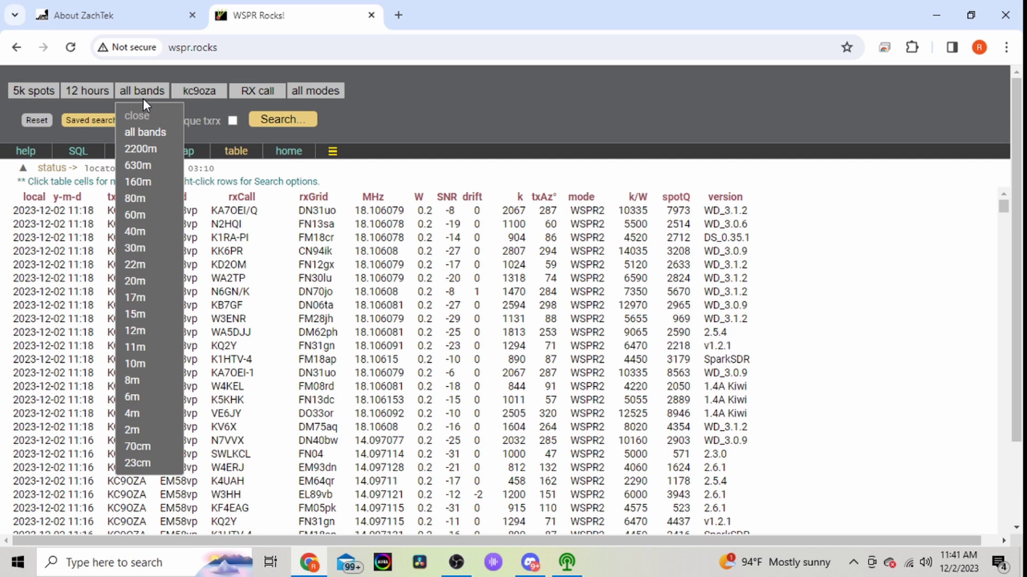
{"action": "left_click", "coordinate": [144, 132]}
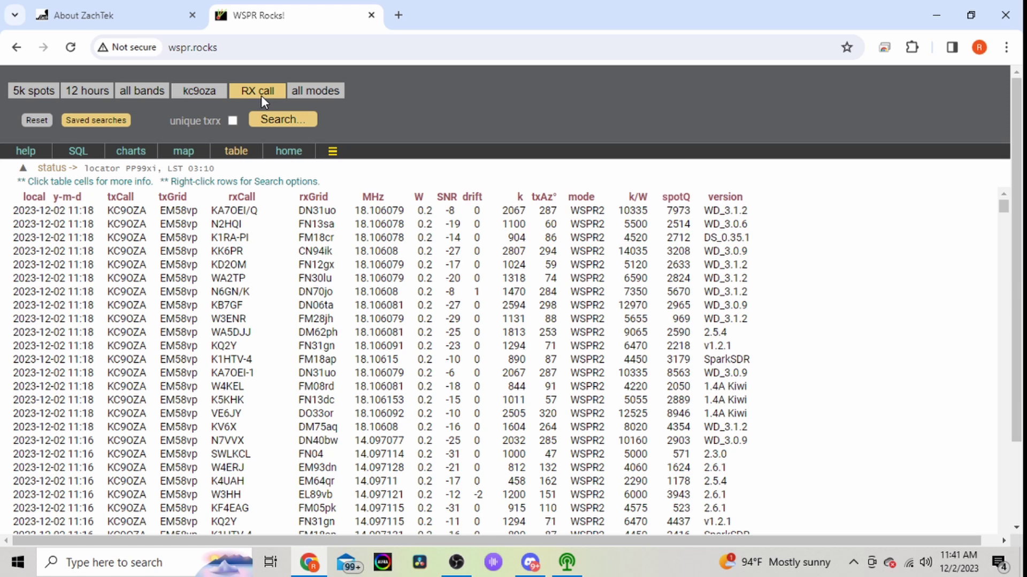
{"action": "left_click", "coordinate": [311, 96]}
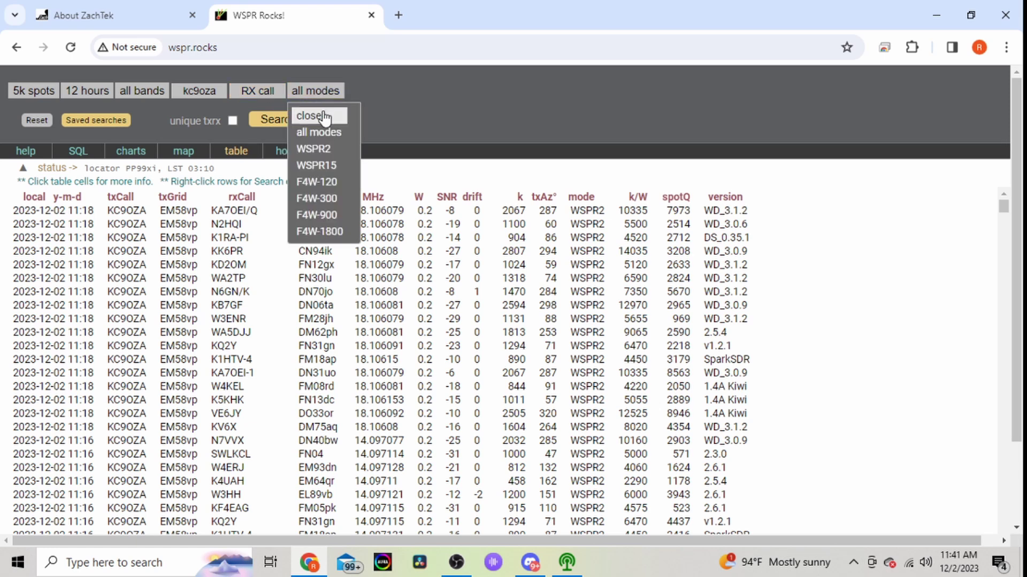
{"action": "left_click", "coordinate": [320, 118]}
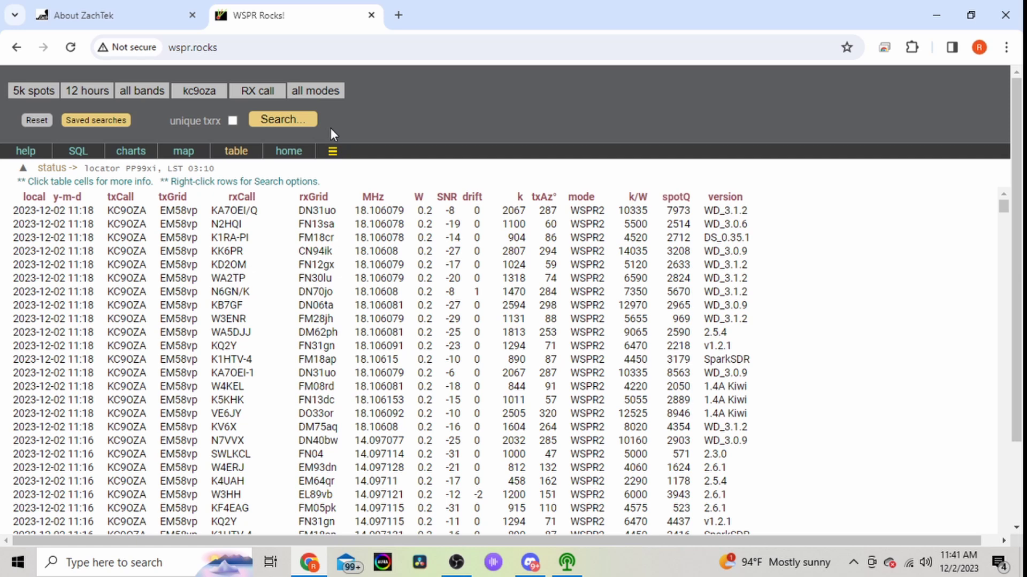
{"action": "left_click", "coordinate": [287, 123]}
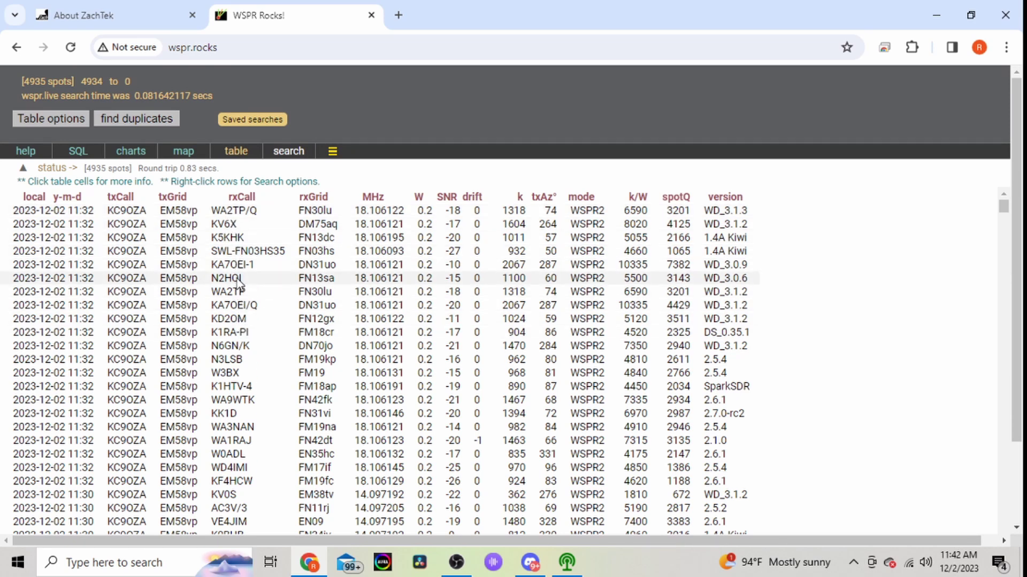
Step: Sort the spots by receiving station callsign, then reverse that order
{"action": "left_click", "coordinate": [247, 200]}
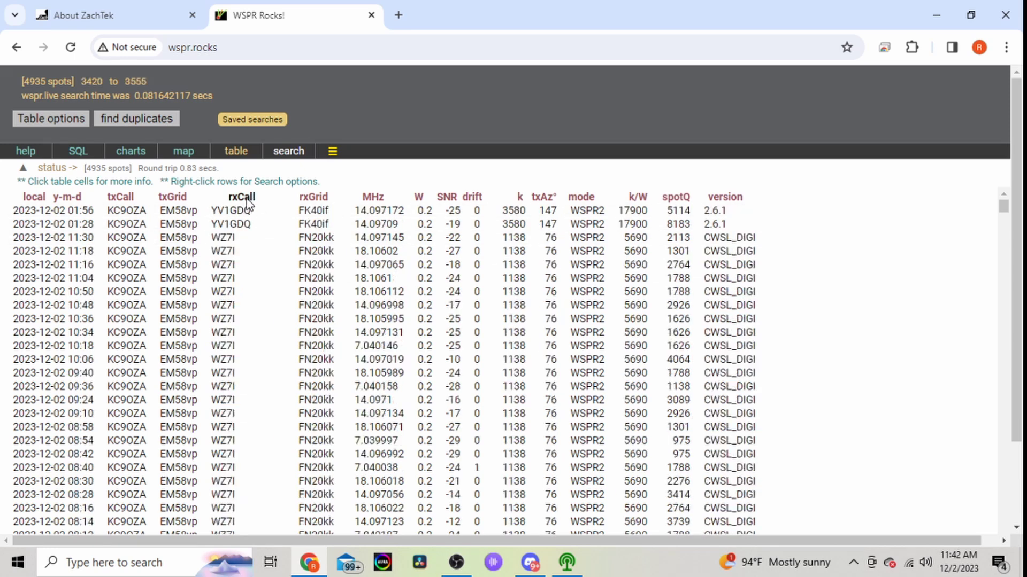
{"action": "left_click", "coordinate": [247, 201]}
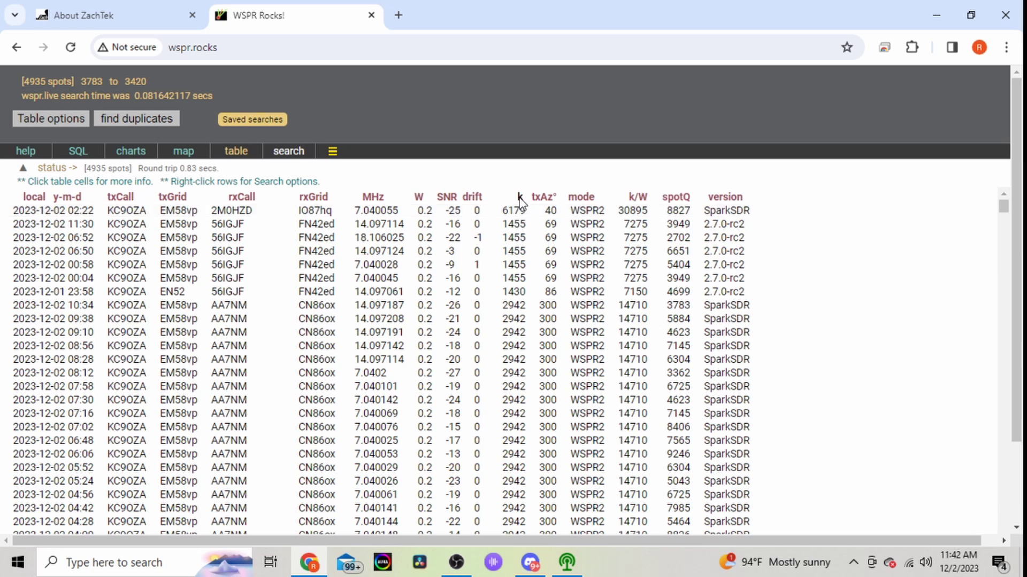
Step: Sort spots by distance, farthest first, and convert the top 17718 km to 11,009 miles
{"action": "left_click", "coordinate": [511, 233]}
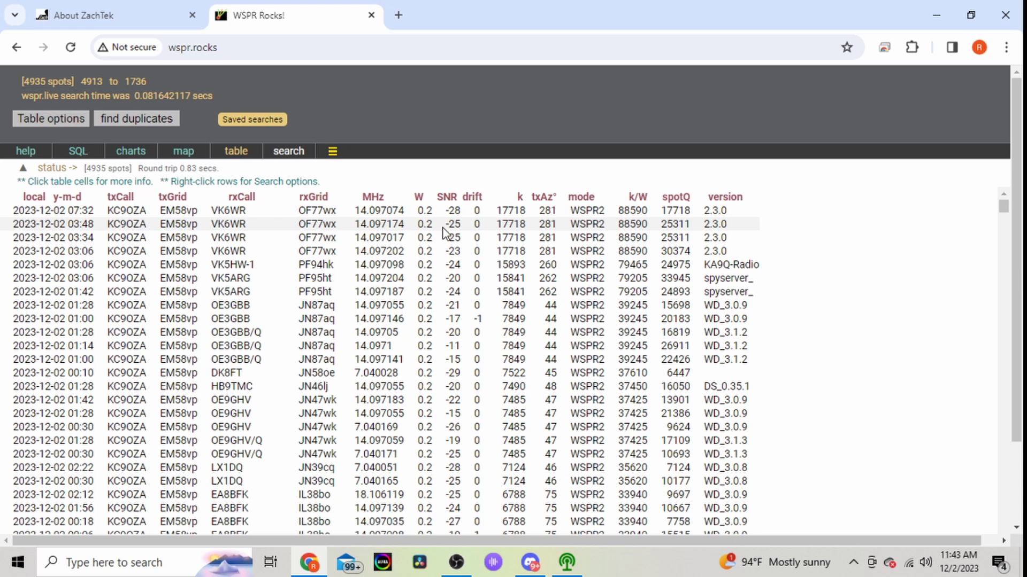
{"action": "left_click", "coordinate": [517, 213]}
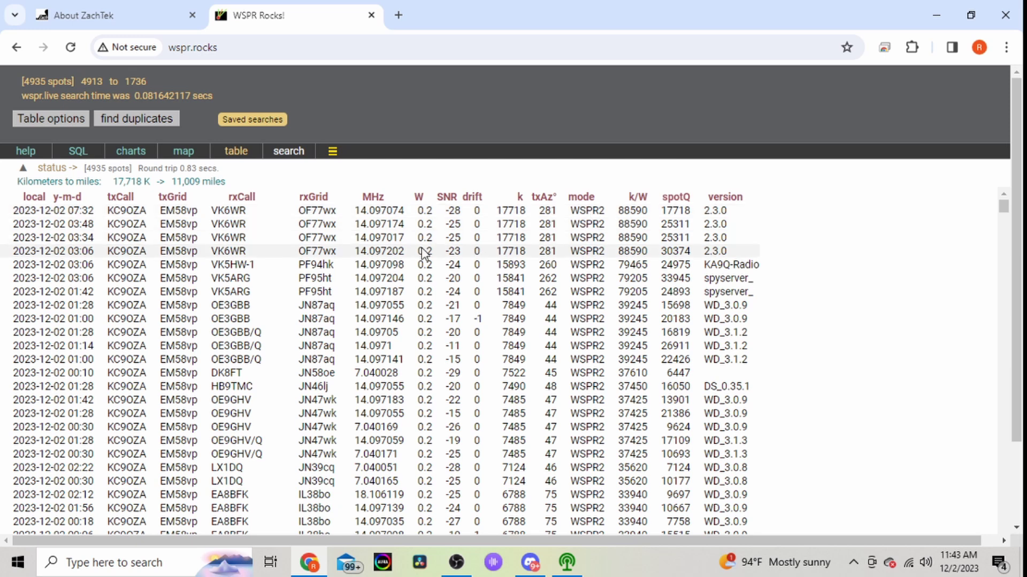
Step: Plot the 4935 spots on the map and pan across the western US, Midwest and East Coast
{"action": "left_click", "coordinate": [184, 152]}
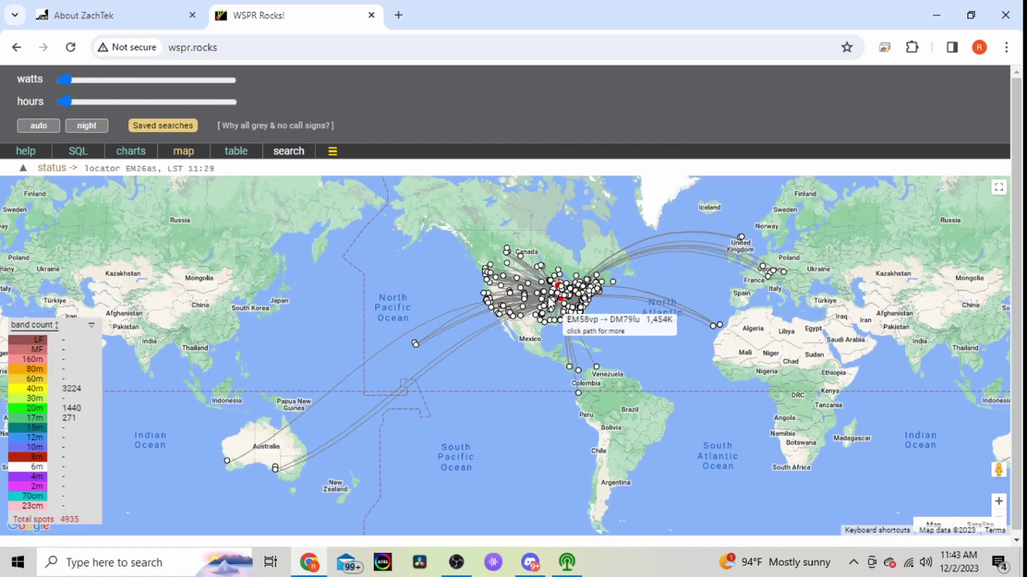
{"action": "scroll", "coordinate": [557, 307], "scroll_direction": "up", "scroll_amount": 2}
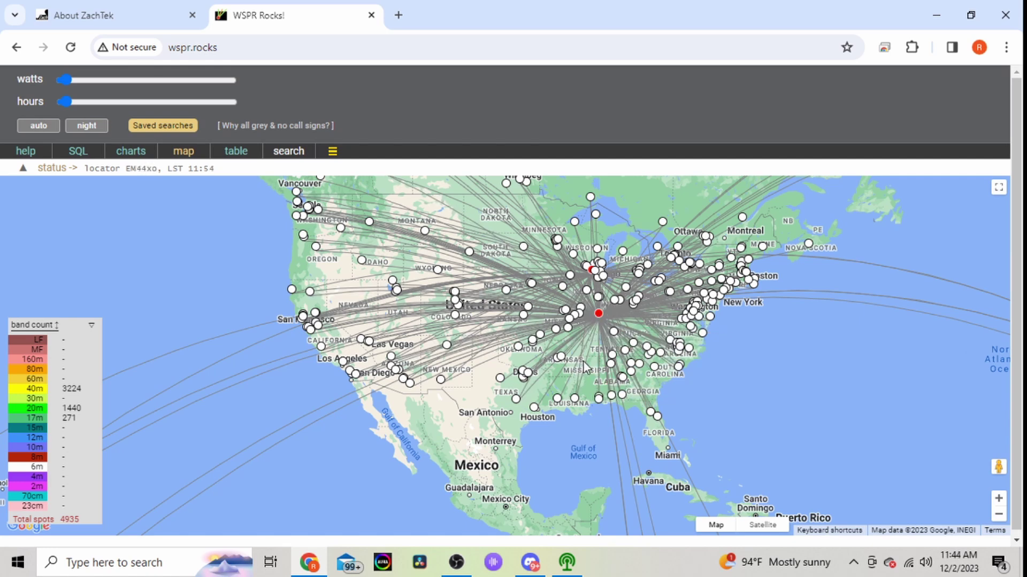
{"action": "scroll", "coordinate": [582, 362], "scroll_direction": "down", "scroll_amount": 2}
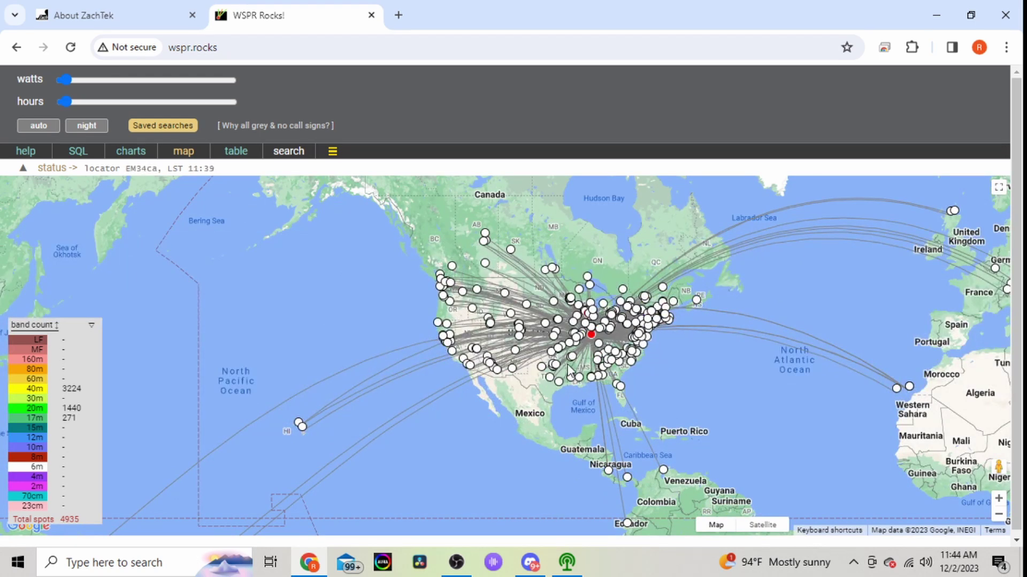
{"action": "scroll", "coordinate": [539, 390], "scroll_direction": "up", "scroll_amount": 4}
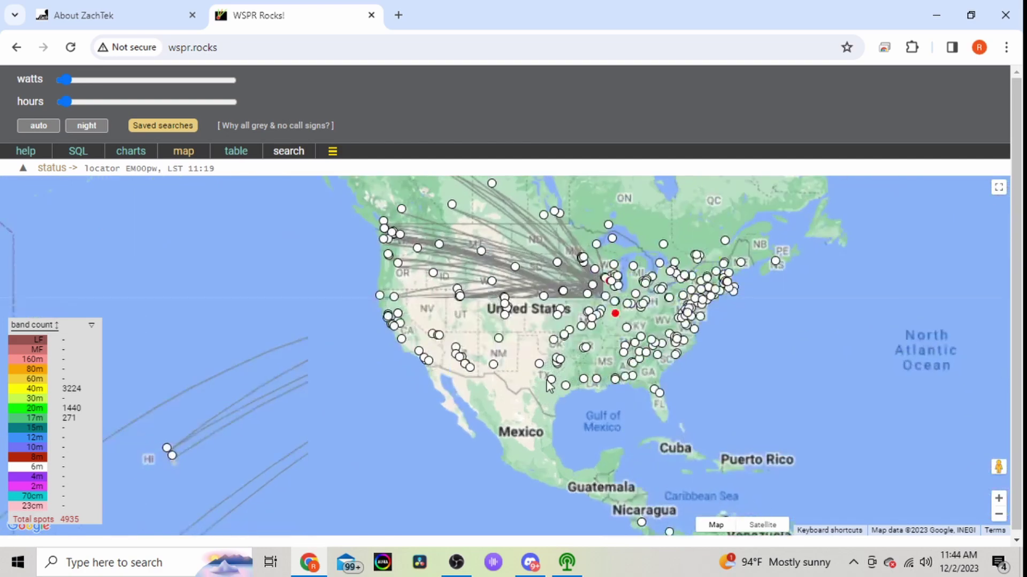
{"action": "left_click_drag", "start_coordinate": [532, 376], "coordinate": [532, 545]}
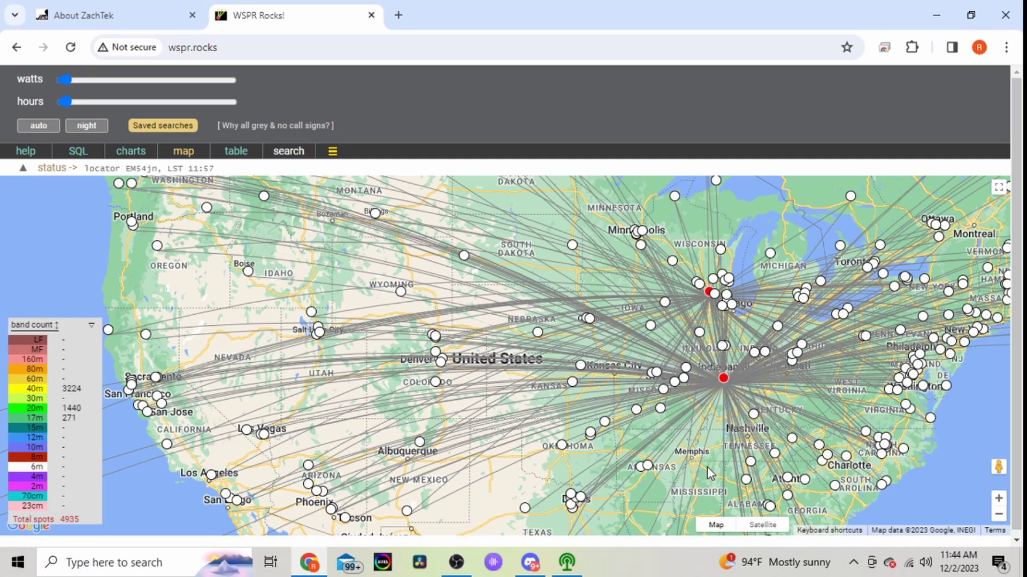
{"action": "left_click_drag", "start_coordinate": [708, 471], "coordinate": [532, 486]}
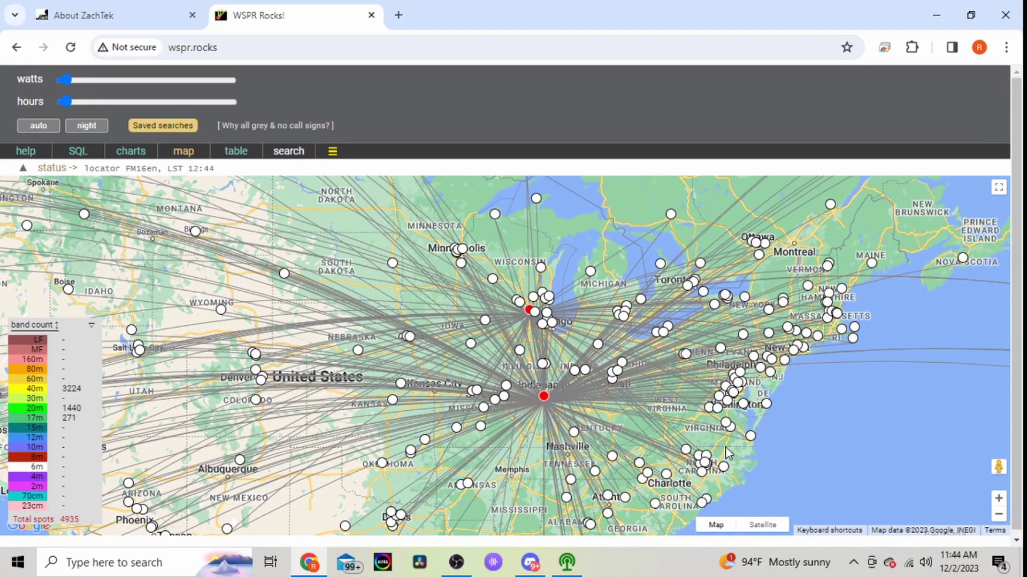
{"action": "left_click_drag", "start_coordinate": [725, 447], "coordinate": [645, 506]}
{"action": "scroll", "coordinate": [644, 506], "scroll_direction": "down", "scroll_amount": 3}
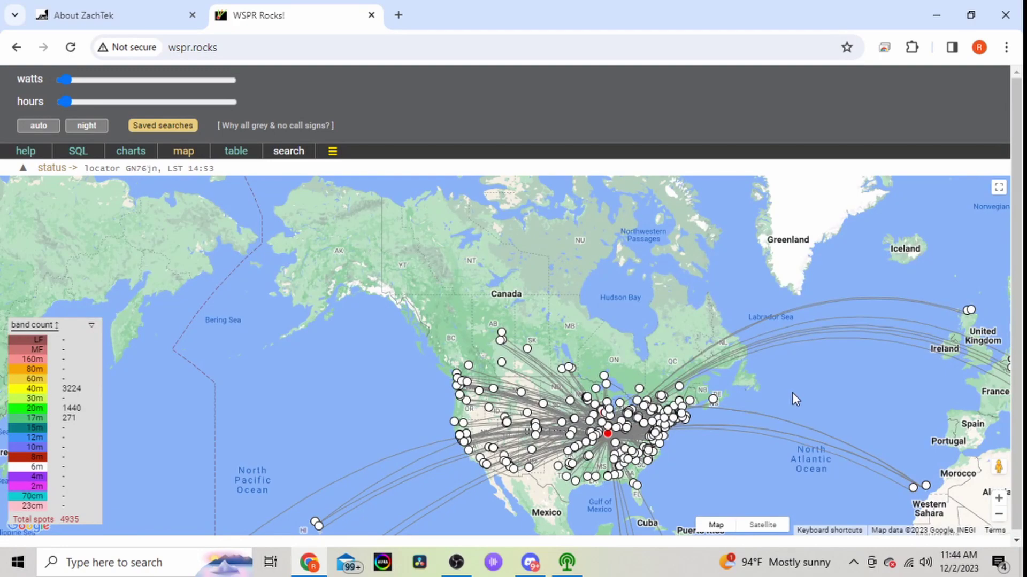
Step: Inspect the European spots across Scotland, England, Belgium and Germany on the map
{"action": "left_click_drag", "start_coordinate": [791, 393], "coordinate": [482, 393]}
{"action": "scroll", "coordinate": [685, 322], "scroll_direction": "up", "scroll_amount": 1}
{"action": "scroll", "coordinate": [684, 323], "scroll_direction": "up", "scroll_amount": 2}
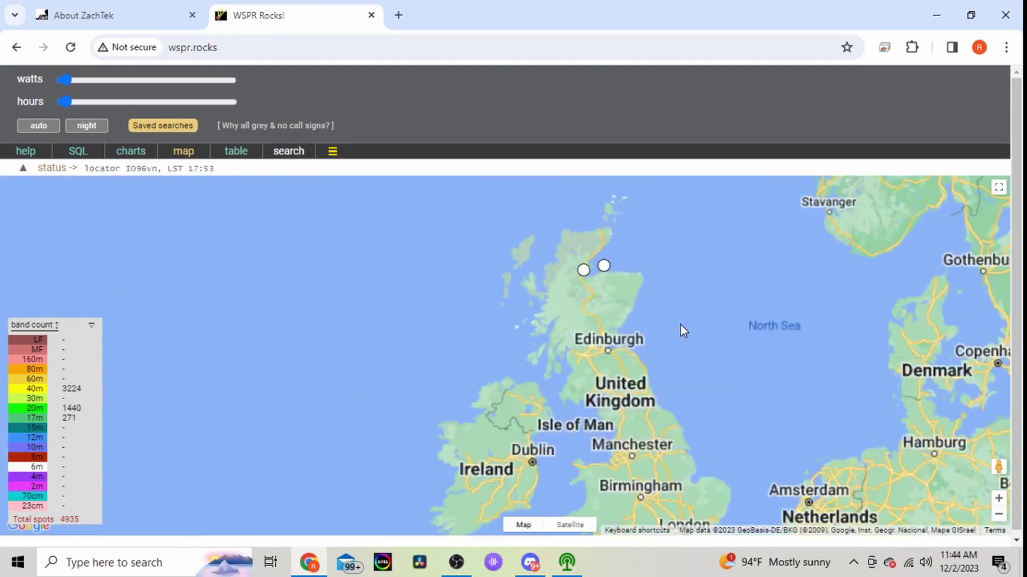
{"action": "left_click_drag", "start_coordinate": [653, 341], "coordinate": [669, 189]}
{"action": "left_click_drag", "start_coordinate": [707, 264], "coordinate": [714, 204]}
{"action": "scroll", "coordinate": [733, 301], "scroll_direction": "down", "scroll_amount": 2}
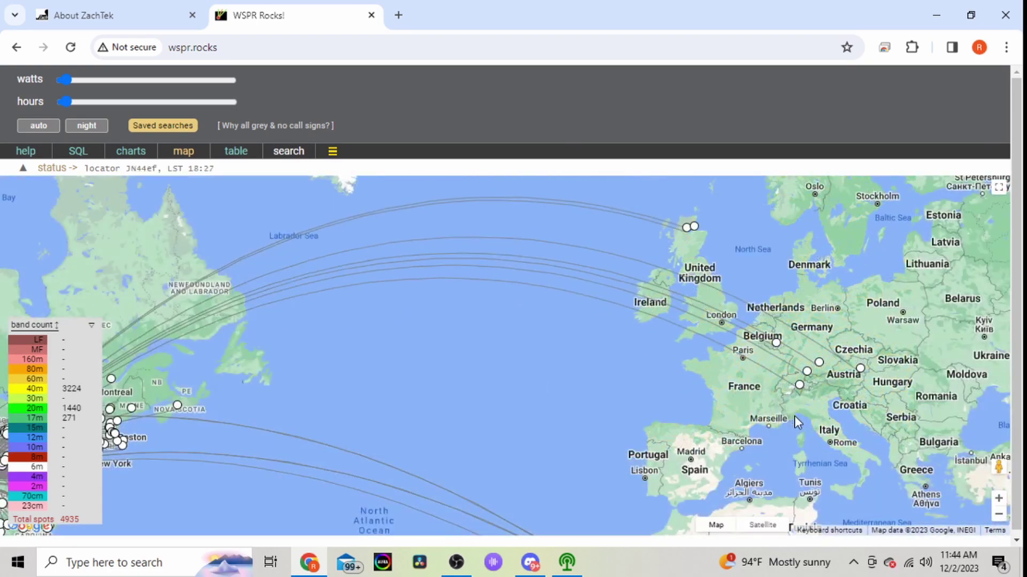
{"action": "left_click_drag", "start_coordinate": [794, 415], "coordinate": [688, 387]}
{"action": "scroll", "coordinate": [718, 367], "scroll_direction": "up", "scroll_amount": 2}
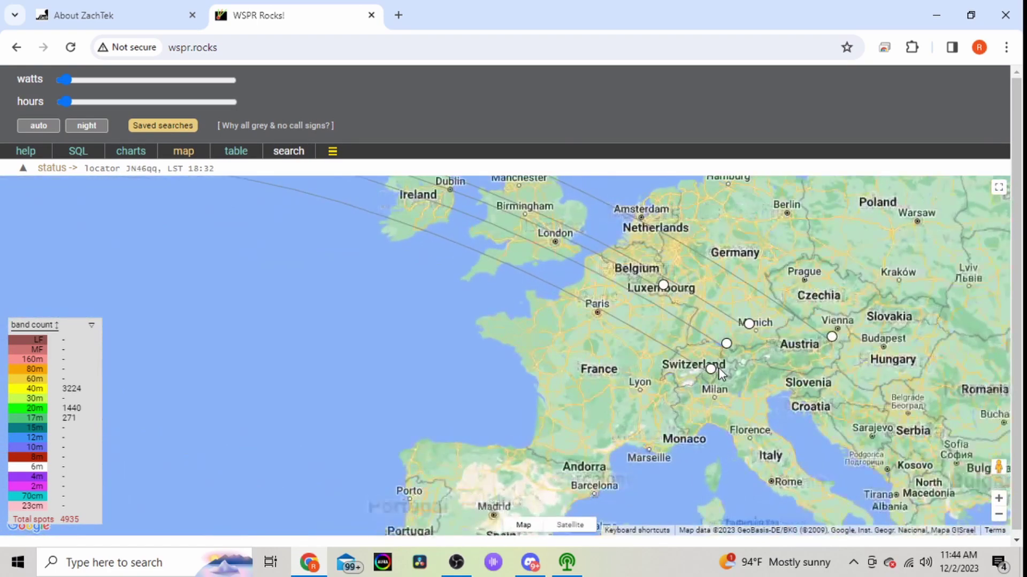
{"action": "left_click_drag", "start_coordinate": [768, 380], "coordinate": [743, 489]}
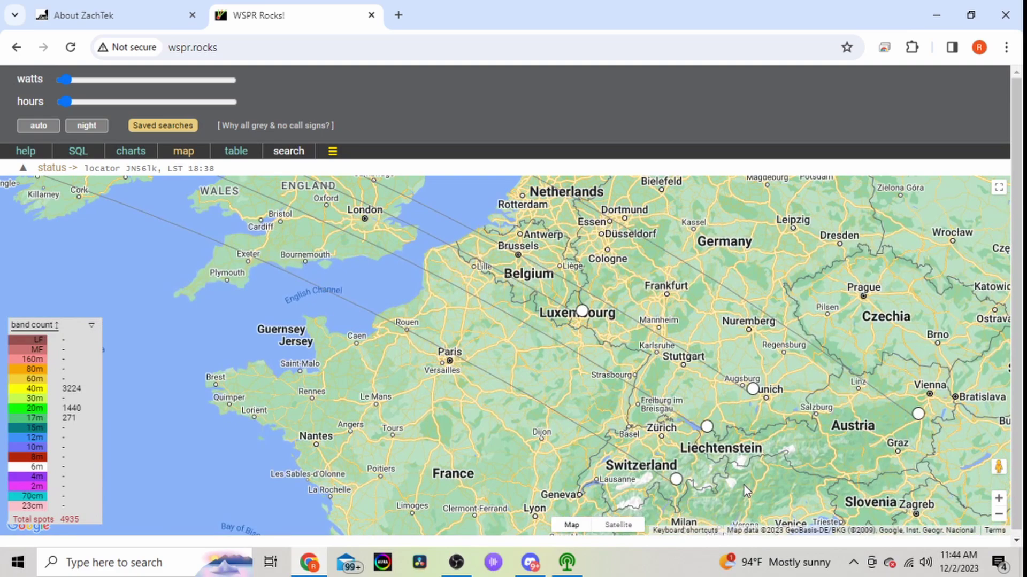
{"action": "scroll", "coordinate": [744, 485], "scroll_direction": "down", "scroll_amount": 2}
Step: Follow the spots from North Africa and the Canary Islands west to the Caribbean and South America
{"action": "left_click_drag", "start_coordinate": [771, 343], "coordinate": [743, 194]}
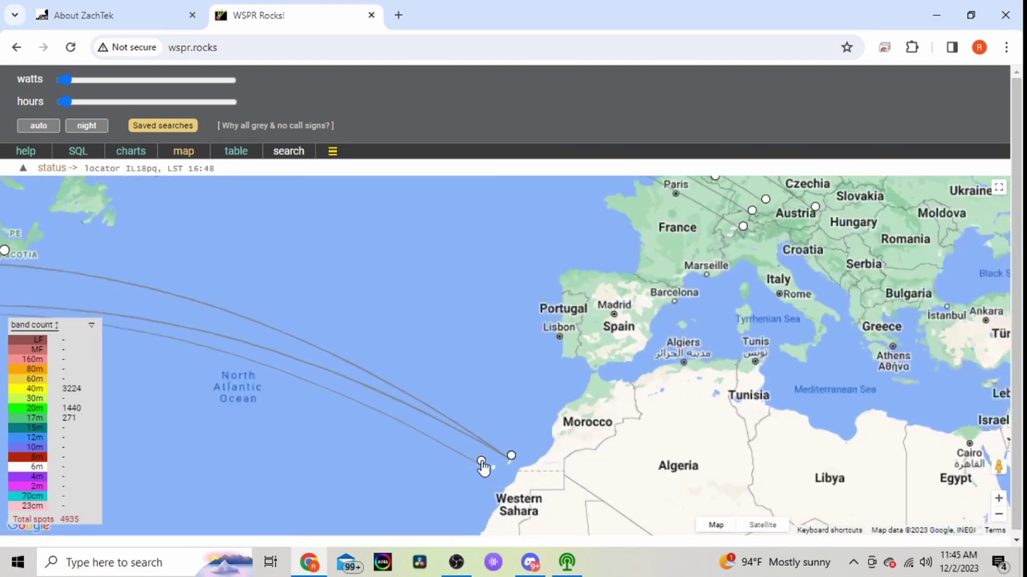
{"action": "scroll", "coordinate": [481, 466], "scroll_direction": "up", "scroll_amount": 4}
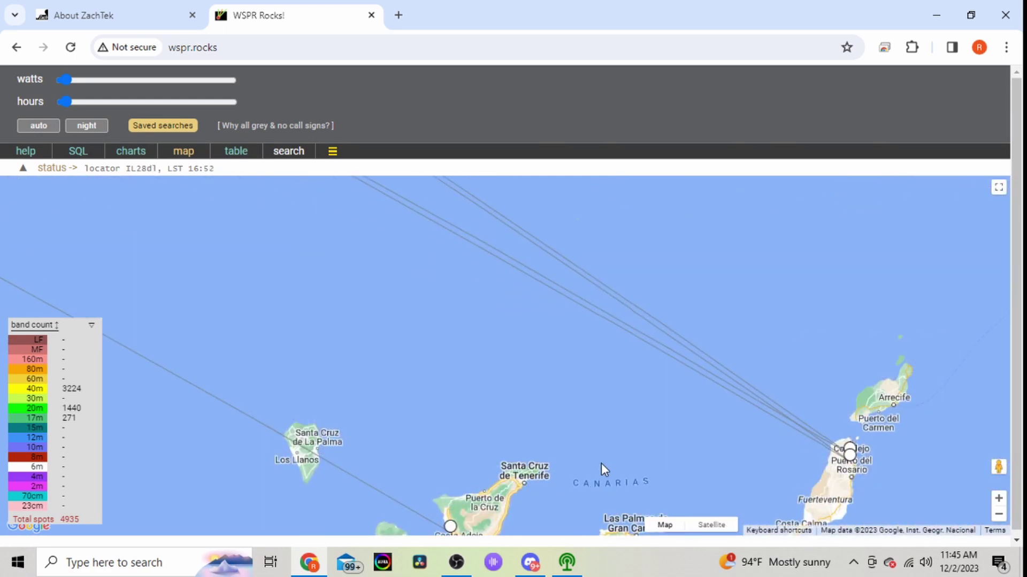
{"action": "left_click_drag", "start_coordinate": [601, 464], "coordinate": [612, 400]}
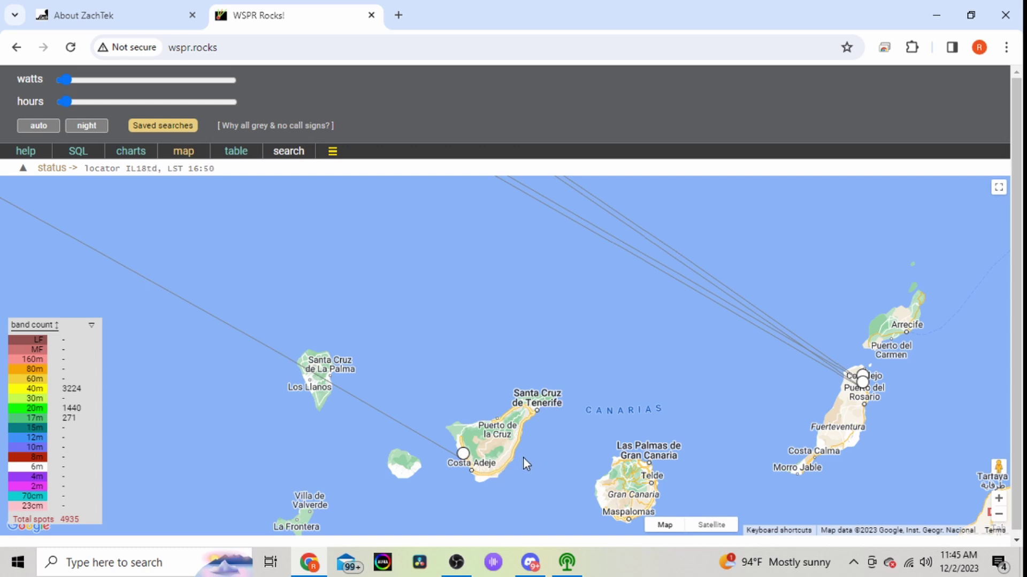
{"action": "scroll", "coordinate": [522, 457], "scroll_direction": "down", "scroll_amount": 3}
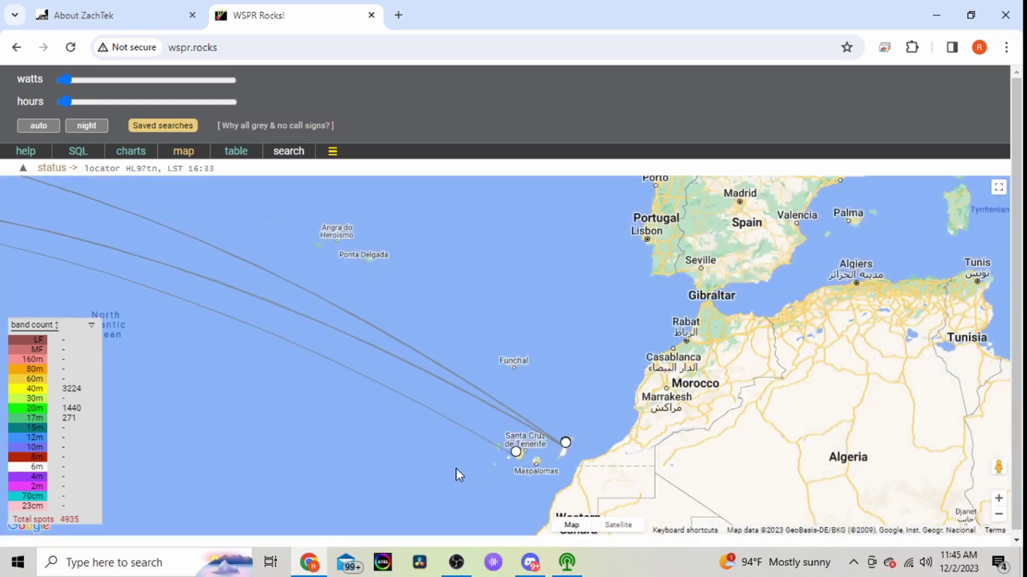
{"action": "left_click_drag", "start_coordinate": [456, 470], "coordinate": [735, 327]}
{"action": "scroll", "coordinate": [604, 322], "scroll_direction": "down", "scroll_amount": 1}
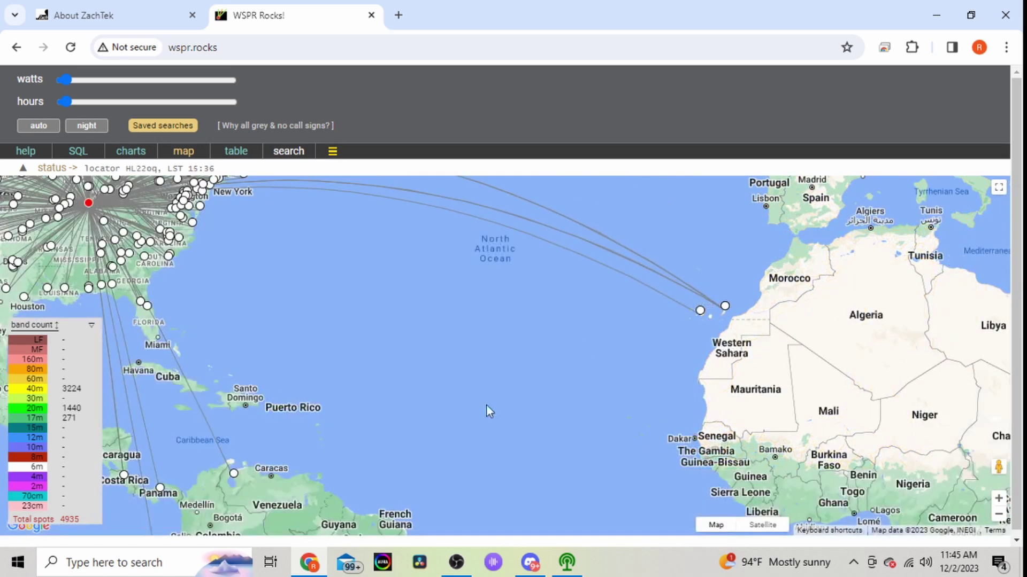
{"action": "left_click_drag", "start_coordinate": [486, 406], "coordinate": [724, 332]}
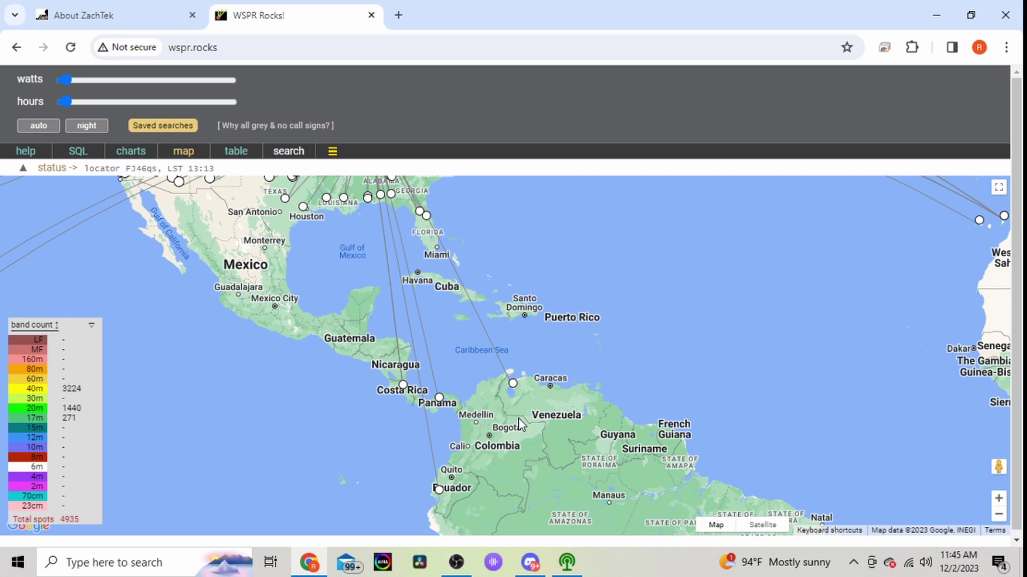
{"action": "mouse_move", "coordinate": [518, 459]}
{"action": "left_mouse_down"}
{"action": "mouse_move", "coordinate": [527, 389]}
{"action": "mouse_move", "coordinate": [575, 445]}
{"action": "mouse_move", "coordinate": [637, 447]}
{"action": "left_mouse_up"}
Step: View the Hawaii and Australia paths, recentre the world map, and return to About ZachTek
{"action": "left_click_drag", "start_coordinate": [347, 397], "coordinate": [730, 377]}
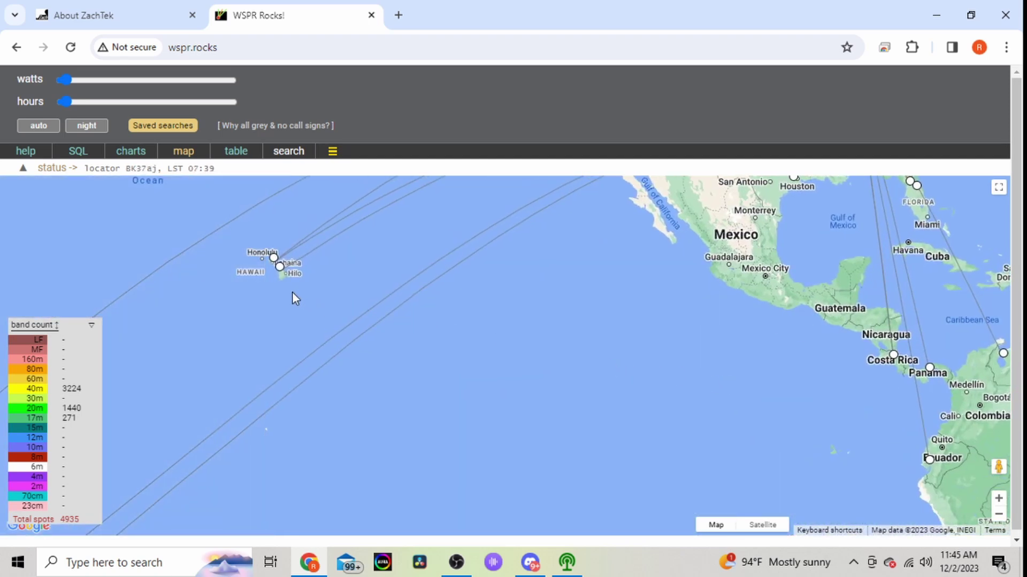
{"action": "left_click_drag", "start_coordinate": [350, 314], "coordinate": [520, 282]}
{"action": "scroll", "coordinate": [442, 342], "scroll_direction": "down", "scroll_amount": 1}
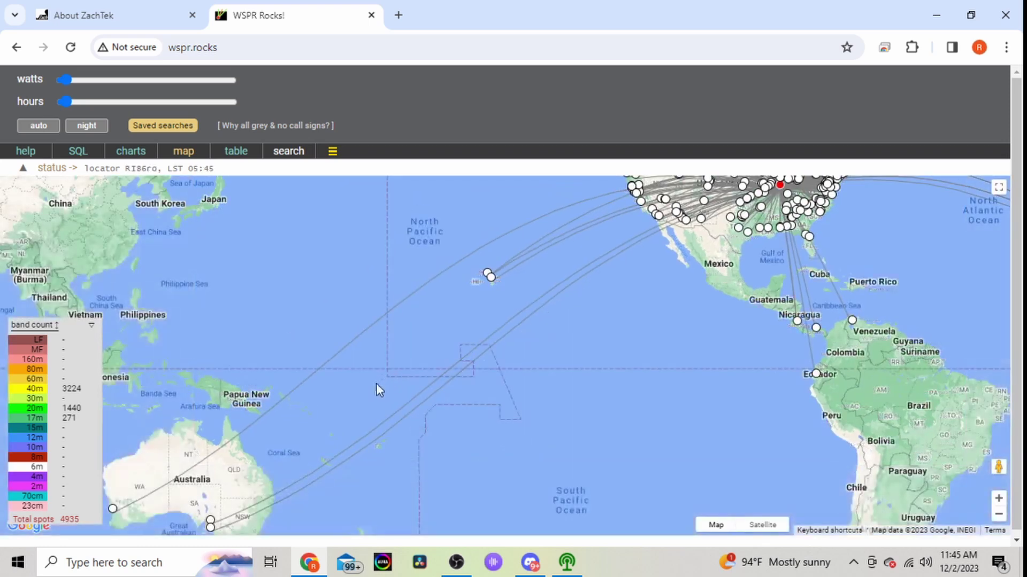
{"action": "left_click_drag", "start_coordinate": [378, 389], "coordinate": [511, 304]}
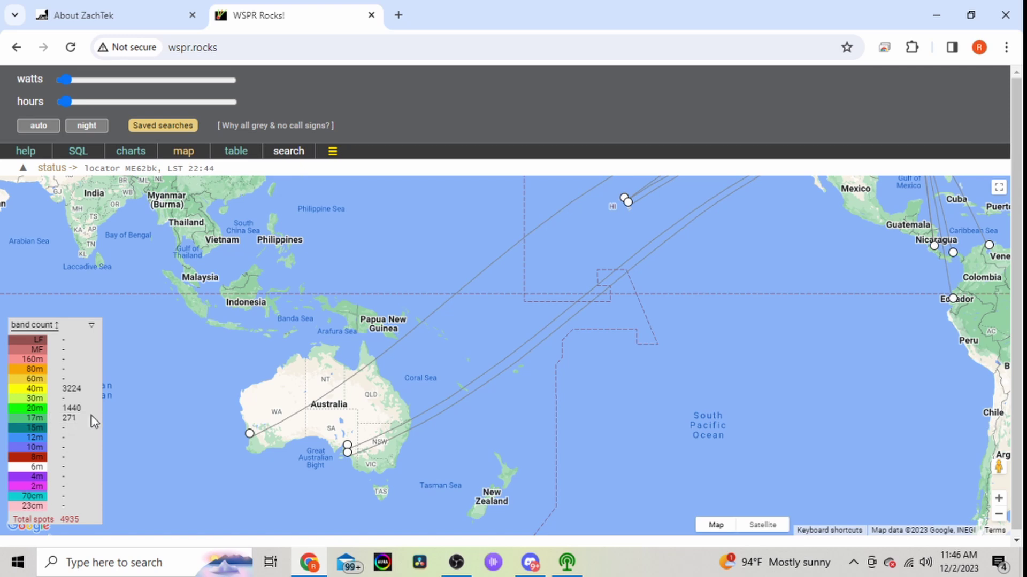
{"action": "scroll", "coordinate": [345, 349], "scroll_direction": "down", "scroll_amount": 1}
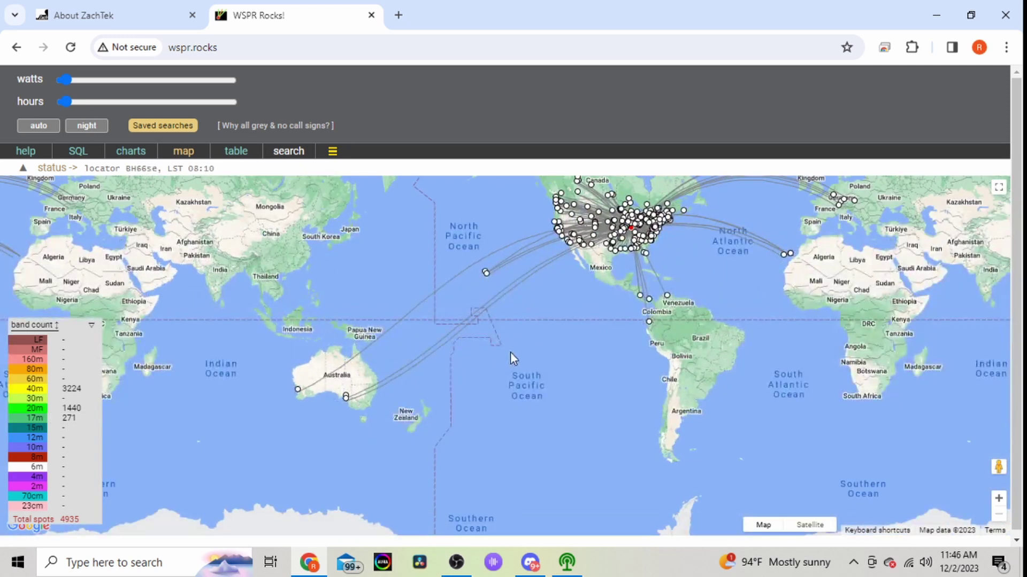
{"action": "left_click_drag", "start_coordinate": [510, 352], "coordinate": [399, 402]}
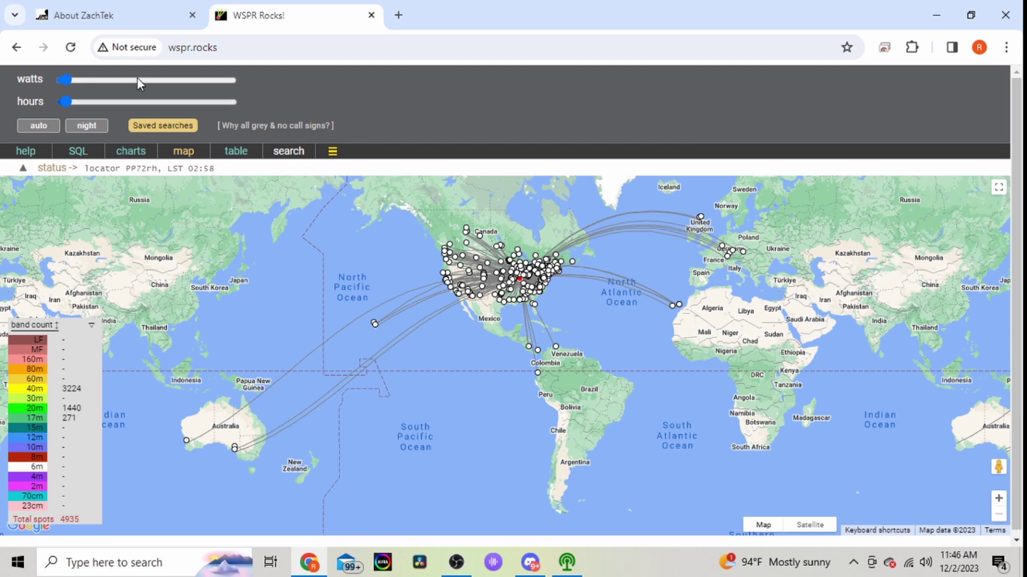
{"action": "left_click", "coordinate": [109, 16]}
Step: Open the ZachTek shop and scroll its product grid down to the cables and adapters, then back up
{"action": "scroll", "coordinate": [266, 311], "scroll_direction": "up", "scroll_amount": 15}
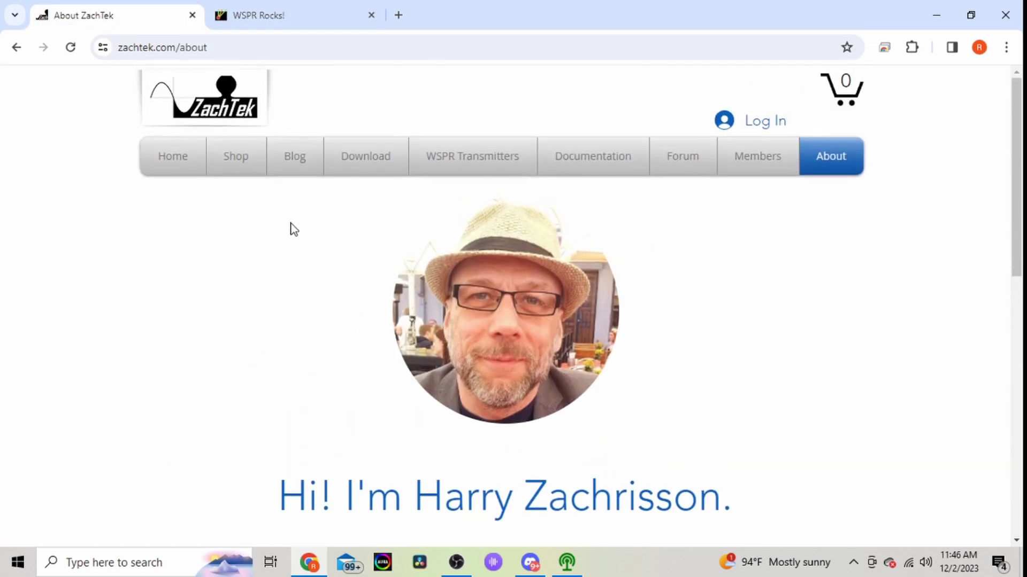
{"action": "left_click", "coordinate": [246, 167]}
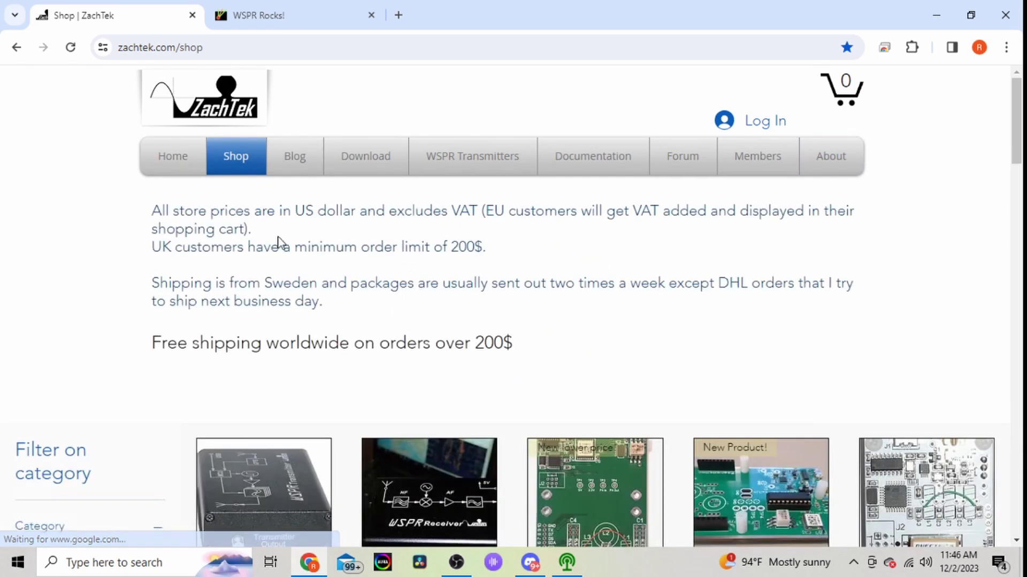
{"action": "scroll", "coordinate": [320, 313], "scroll_direction": "down", "scroll_amount": 3}
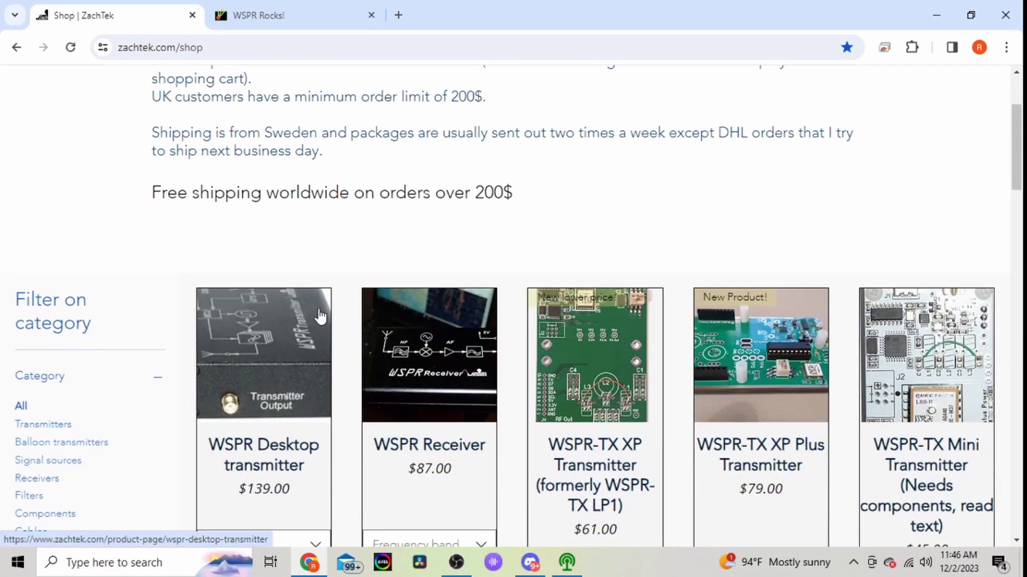
{"action": "scroll", "coordinate": [320, 316], "scroll_direction": "down", "scroll_amount": 1}
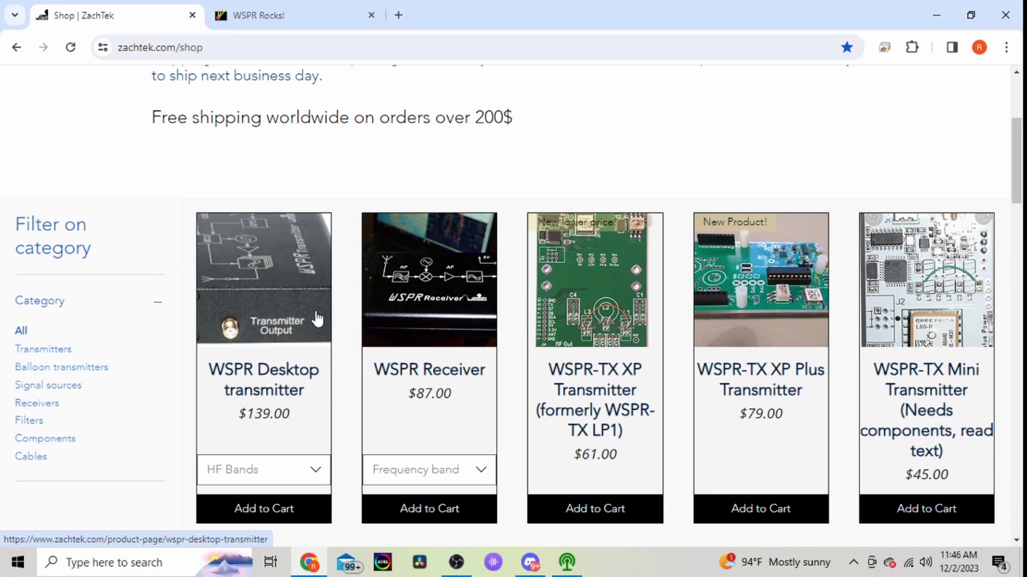
{"action": "scroll", "coordinate": [317, 319], "scroll_direction": "down", "scroll_amount": 1}
{"action": "scroll", "coordinate": [317, 319], "scroll_direction": "down", "scroll_amount": 3}
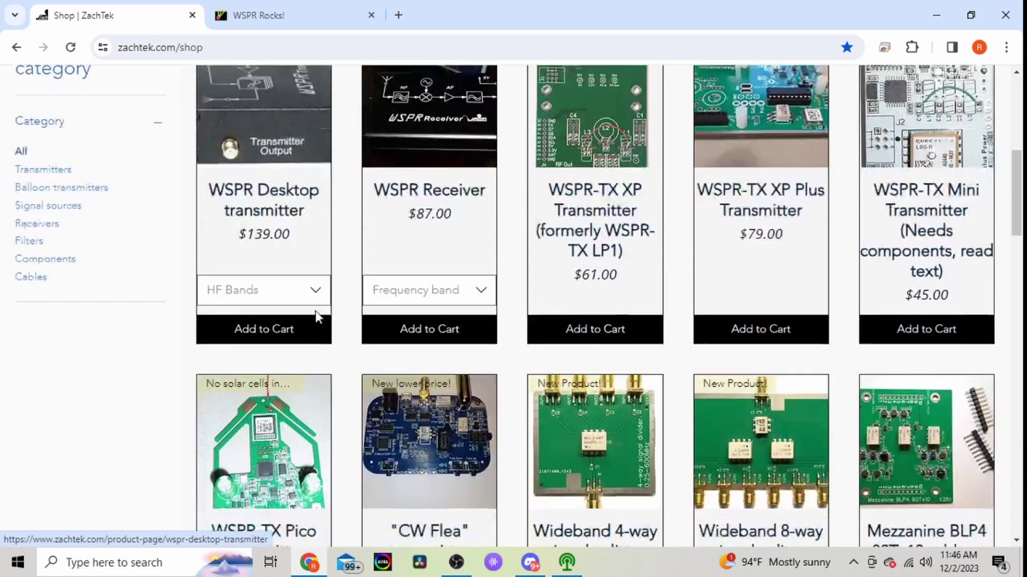
{"action": "scroll", "coordinate": [318, 319], "scroll_direction": "down", "scroll_amount": 3}
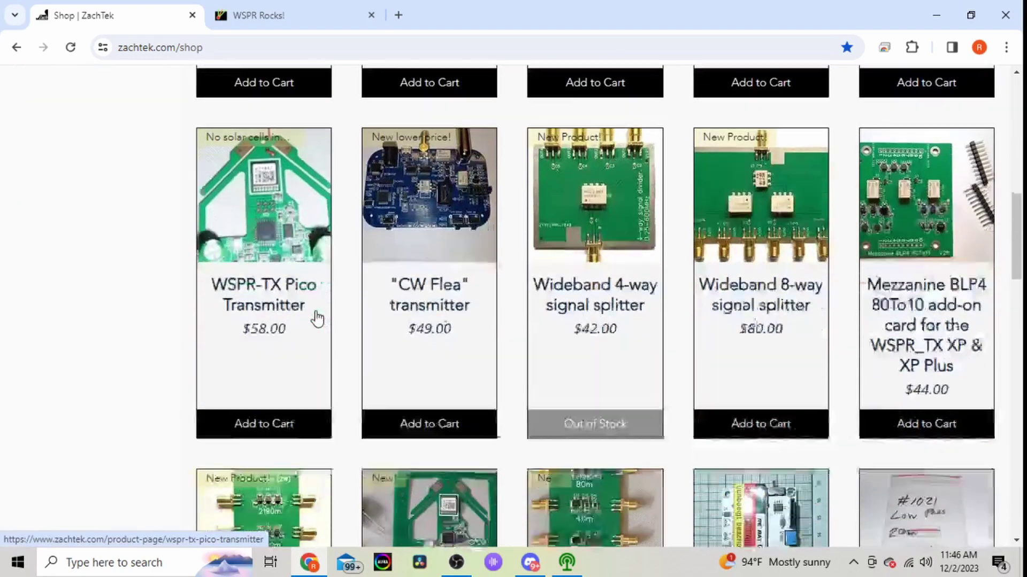
{"action": "scroll", "coordinate": [317, 319], "scroll_direction": "down", "scroll_amount": 6}
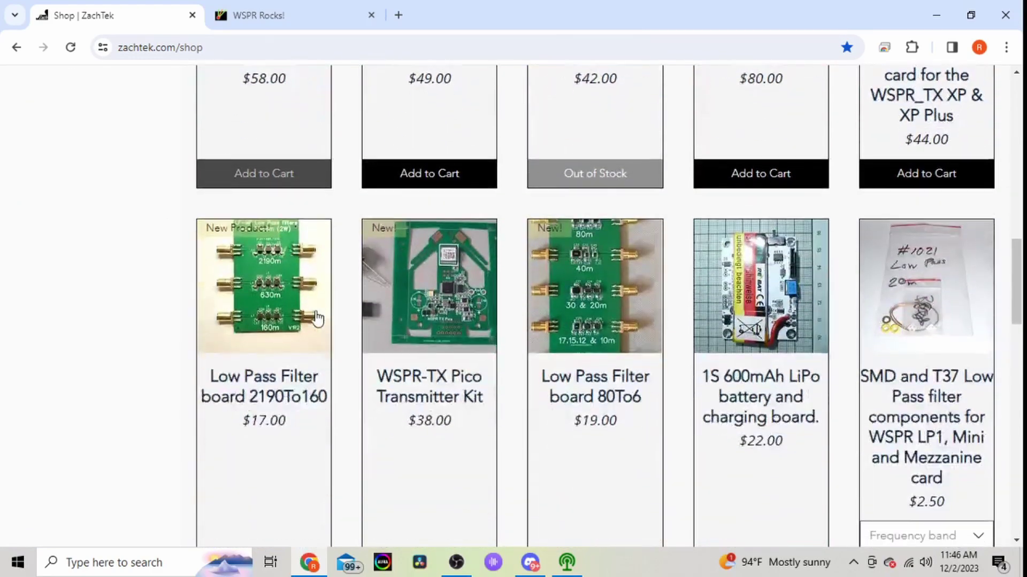
{"action": "scroll", "coordinate": [318, 319], "scroll_direction": "down", "scroll_amount": 1}
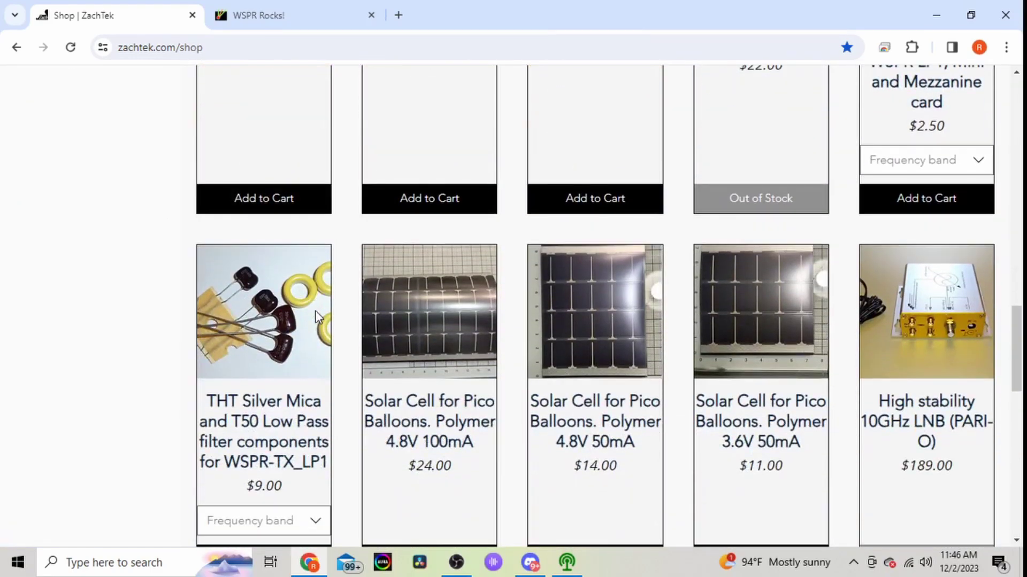
{"action": "scroll", "coordinate": [317, 319], "scroll_direction": "down", "scroll_amount": 5}
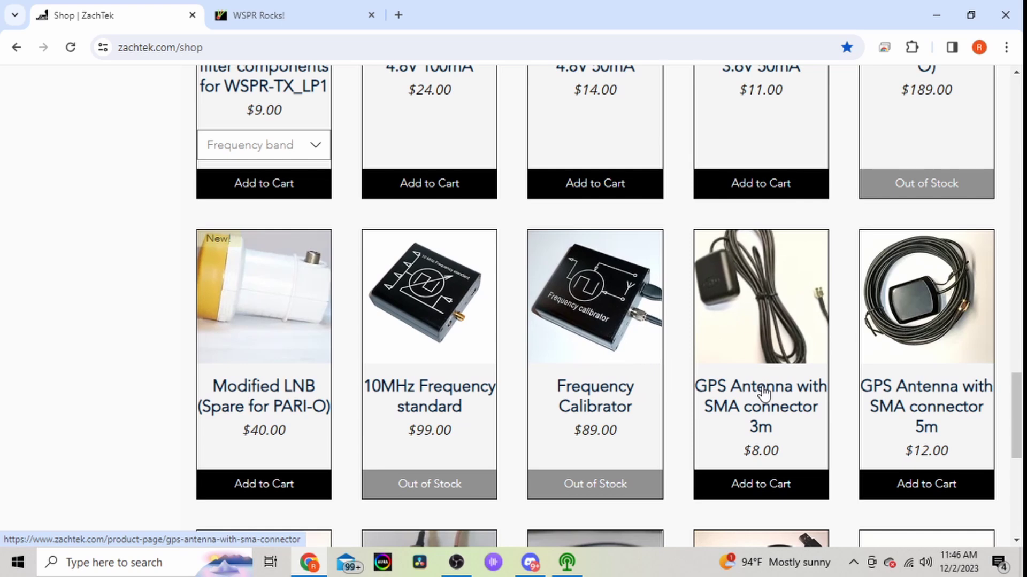
{"action": "scroll", "coordinate": [762, 396], "scroll_direction": "down", "scroll_amount": 2}
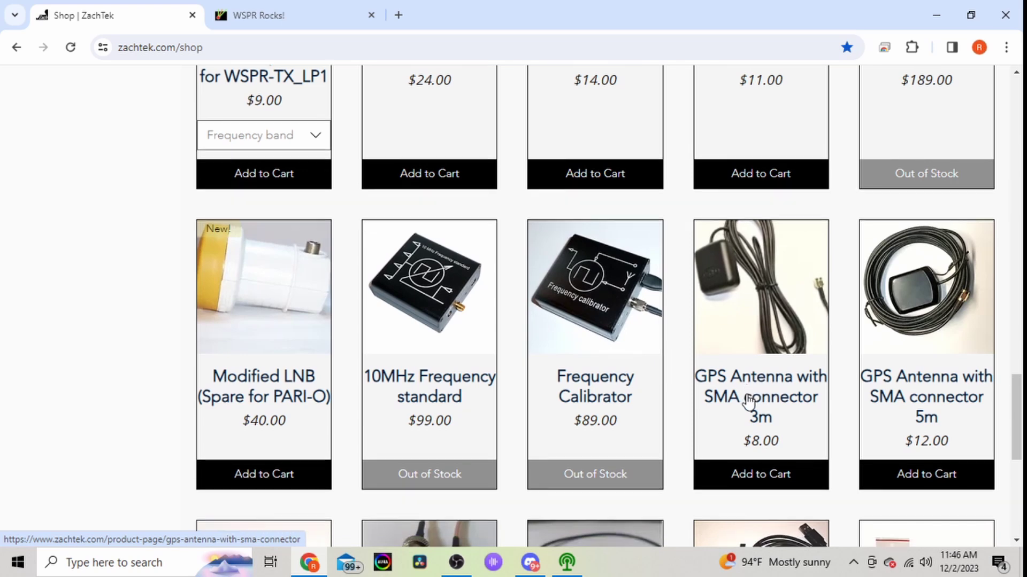
{"action": "scroll", "coordinate": [716, 385], "scroll_direction": "down", "scroll_amount": 2}
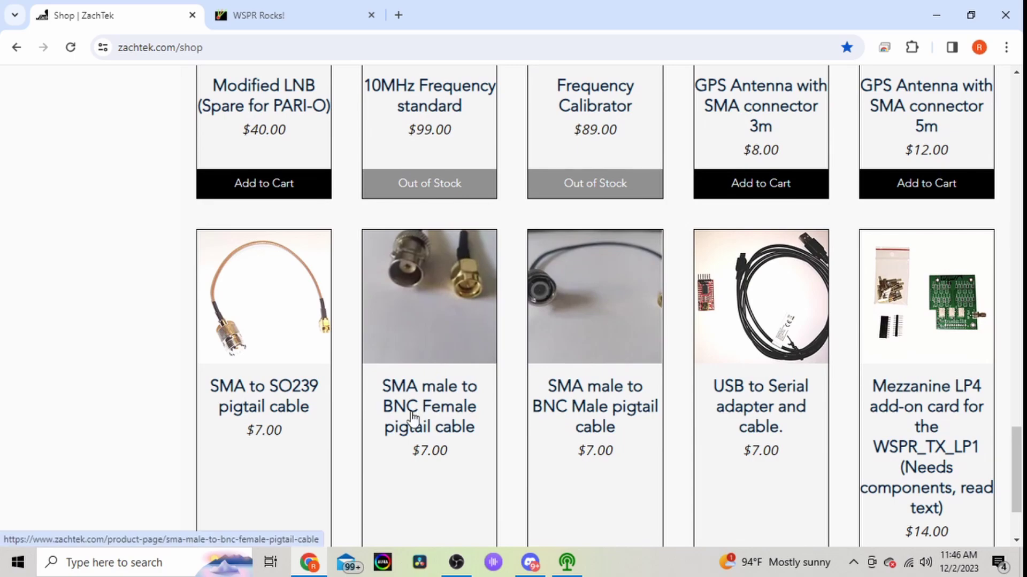
{"action": "scroll", "coordinate": [411, 417], "scroll_direction": "down", "scroll_amount": 6}
{"action": "scroll", "coordinate": [409, 419], "scroll_direction": "up", "scroll_amount": 10}
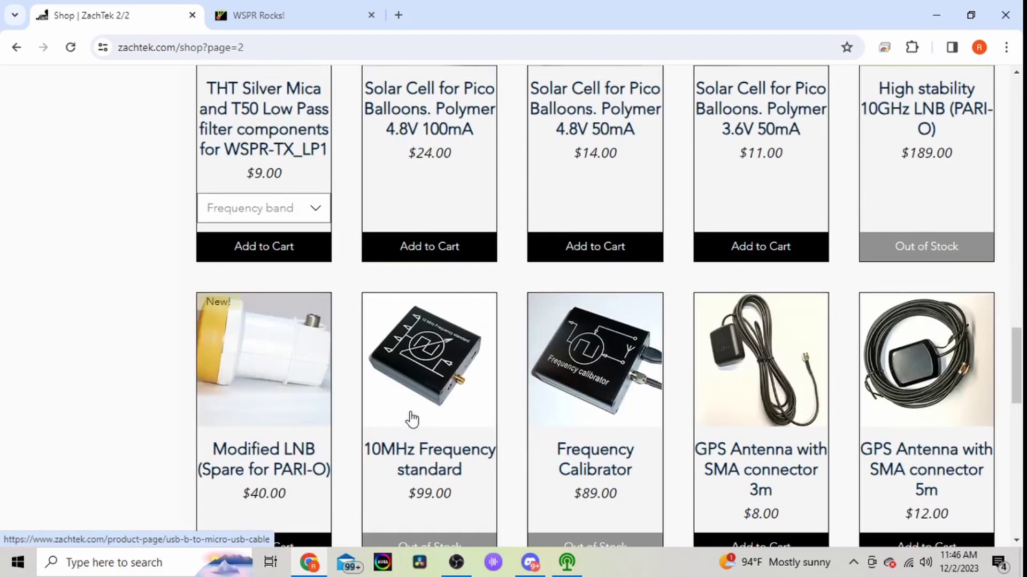
{"action": "scroll", "coordinate": [412, 420], "scroll_direction": "up", "scroll_amount": 15}
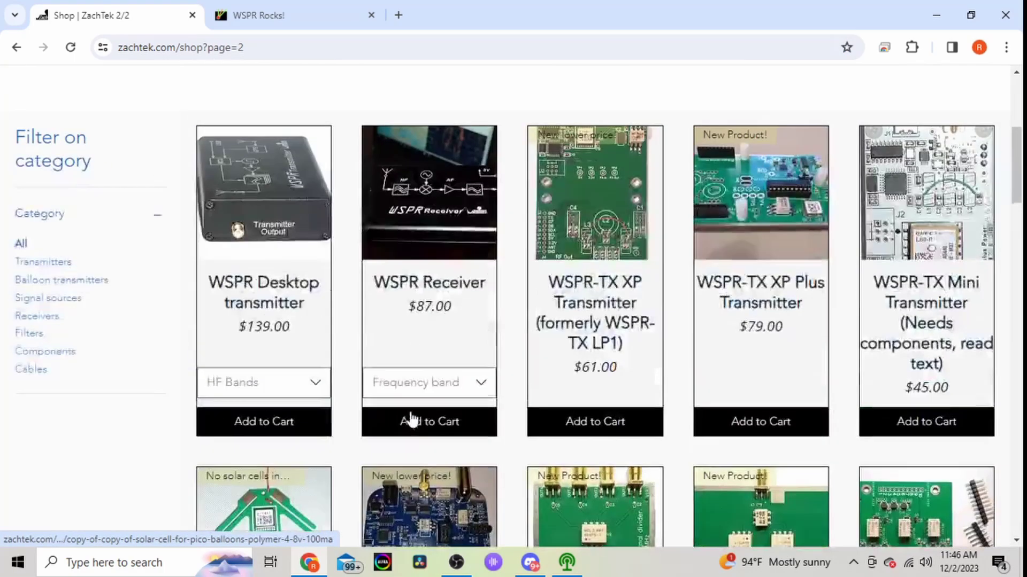
{"action": "scroll", "coordinate": [412, 420], "scroll_direction": "up", "scroll_amount": 3}
Step: Open the WSPR Receiver page and read down to the $87.00 price and 10m–80m receive frequencies
{"action": "left_click", "coordinate": [428, 427]}
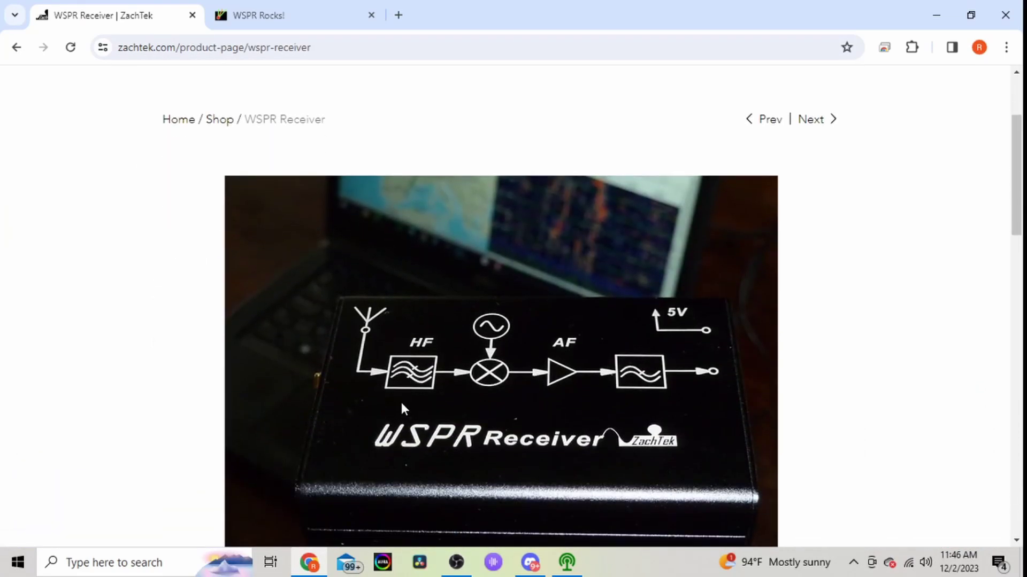
{"action": "scroll", "coordinate": [401, 409], "scroll_direction": "down", "scroll_amount": 5}
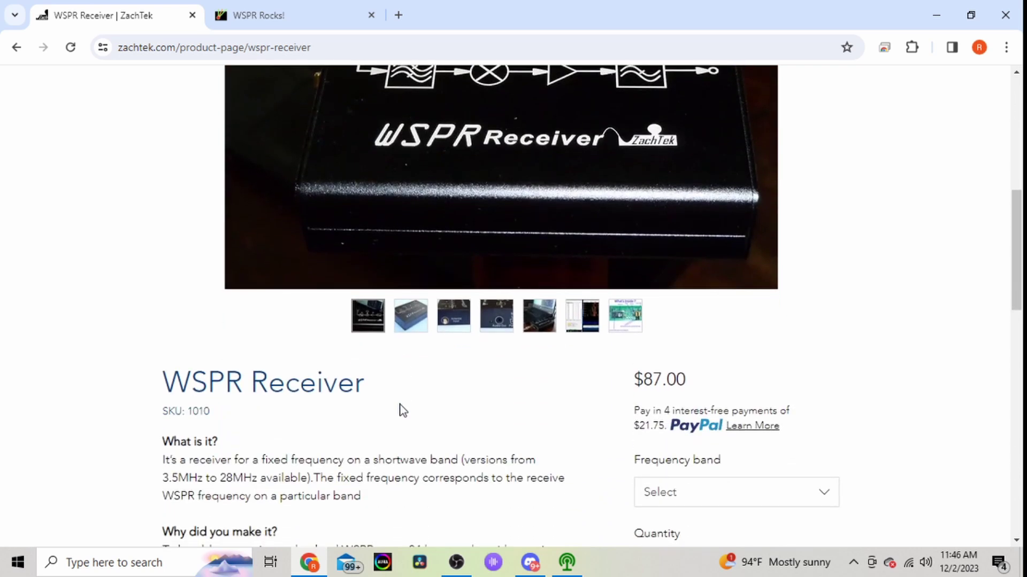
{"action": "scroll", "coordinate": [401, 409], "scroll_direction": "down", "scroll_amount": 2}
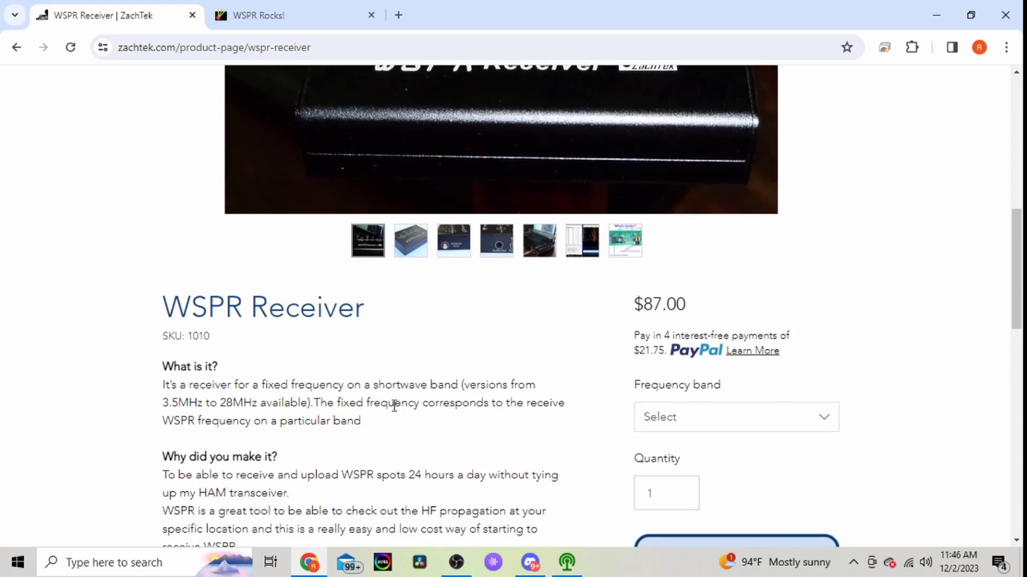
{"action": "scroll", "coordinate": [392, 407], "scroll_direction": "down", "scroll_amount": 1}
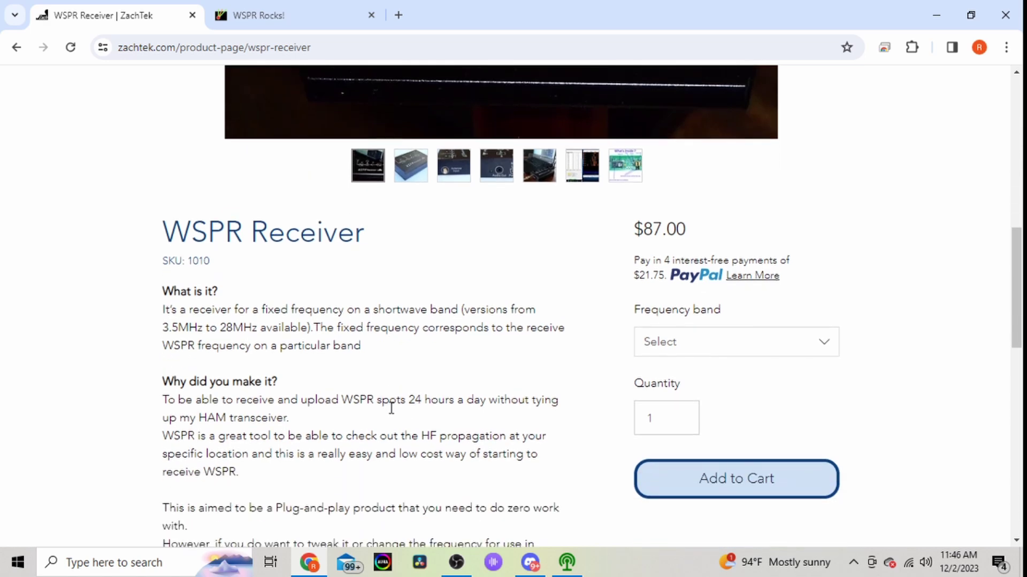
{"action": "scroll", "coordinate": [390, 409], "scroll_direction": "down", "scroll_amount": 4}
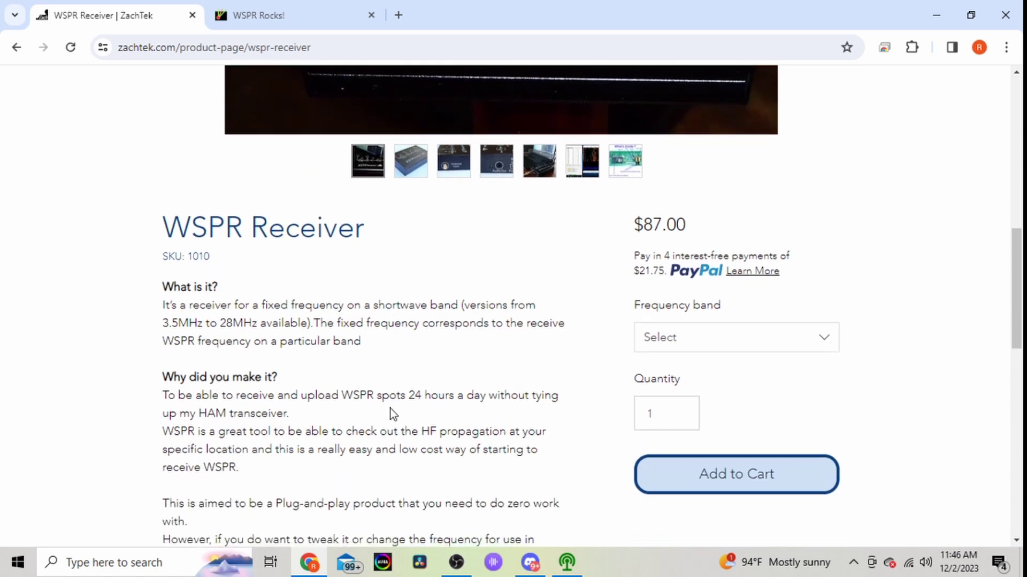
{"action": "scroll", "coordinate": [391, 409], "scroll_direction": "down", "scroll_amount": 5}
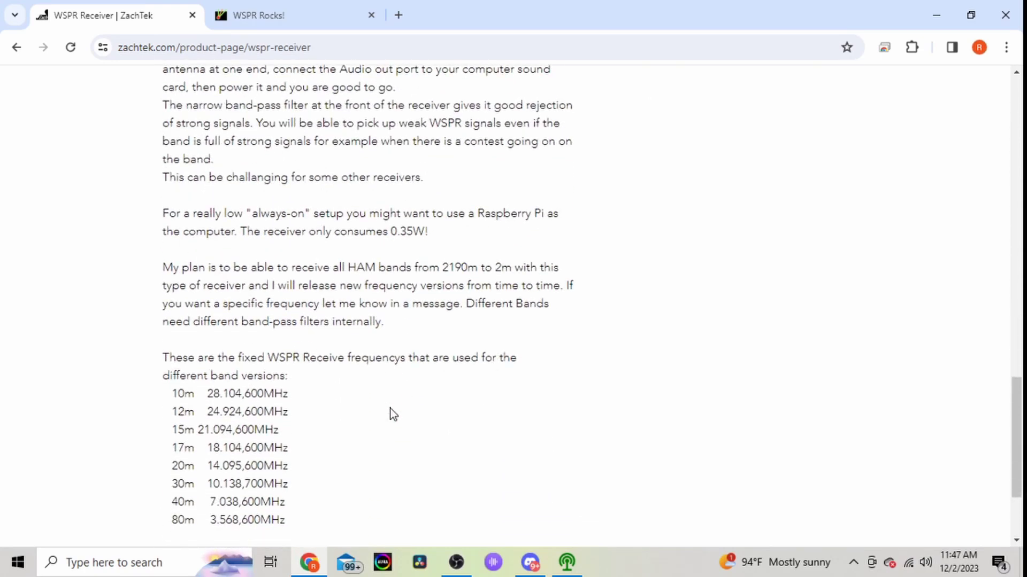
{"action": "scroll", "coordinate": [390, 409], "scroll_direction": "up", "scroll_amount": 10}
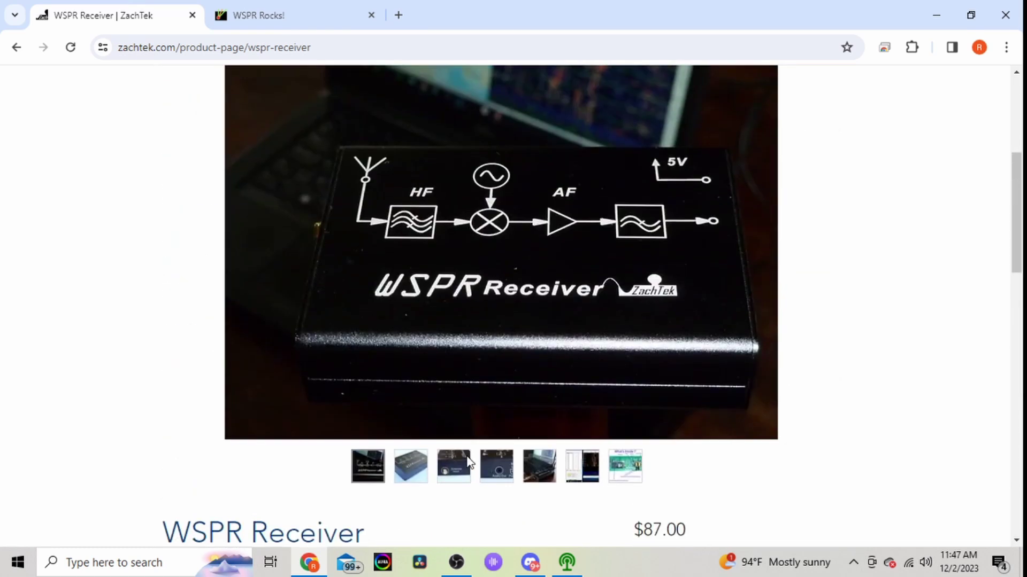
Step: Step through the receiver photos — Antenna Input, Audio Out/Power In, laptop, WSJT-X — to the 'What's Inside ?' board
{"action": "left_click", "coordinate": [412, 468]}
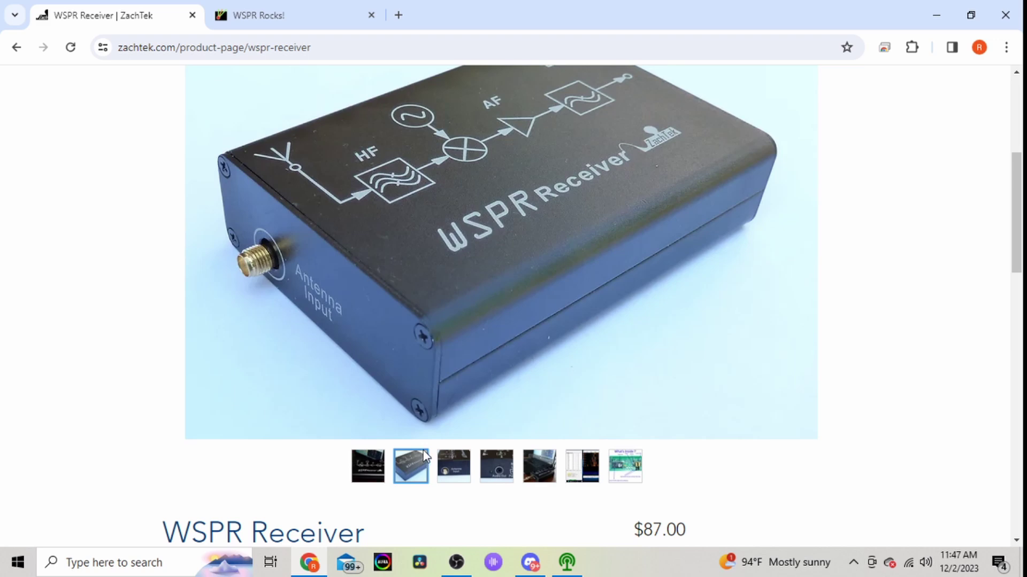
{"action": "left_click", "coordinate": [449, 464]}
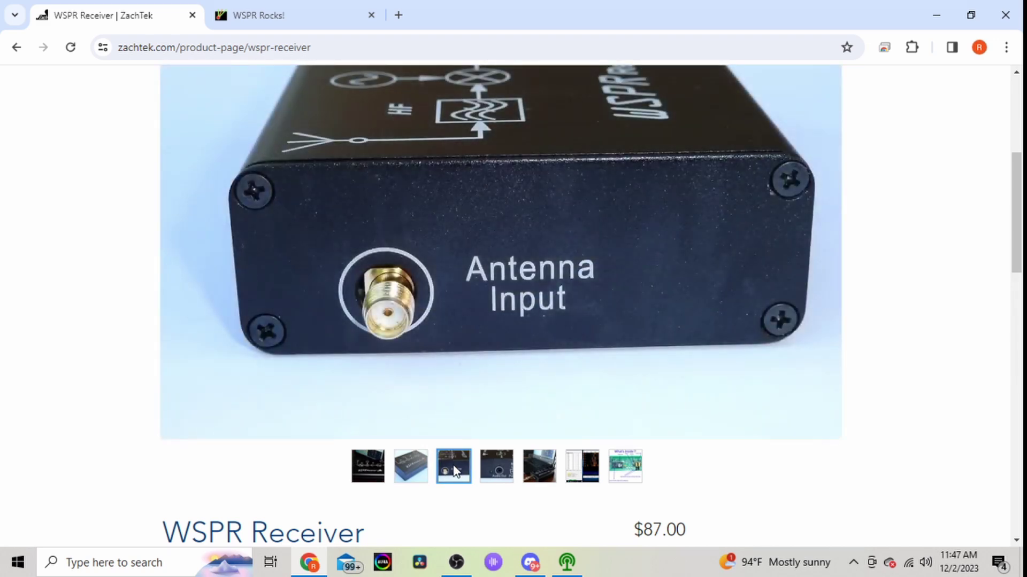
{"action": "left_click", "coordinate": [484, 475]}
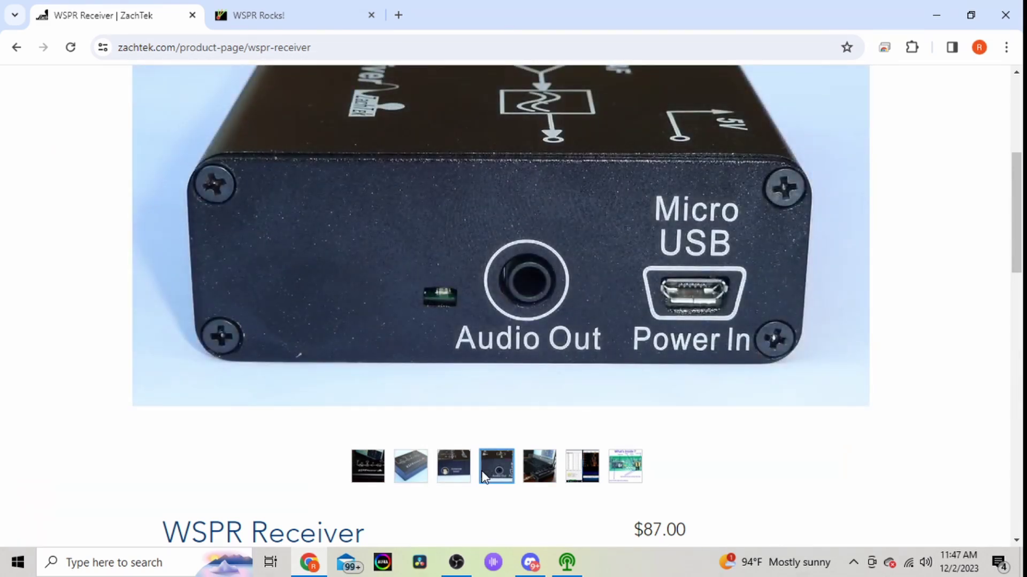
{"action": "left_click", "coordinate": [529, 475]}
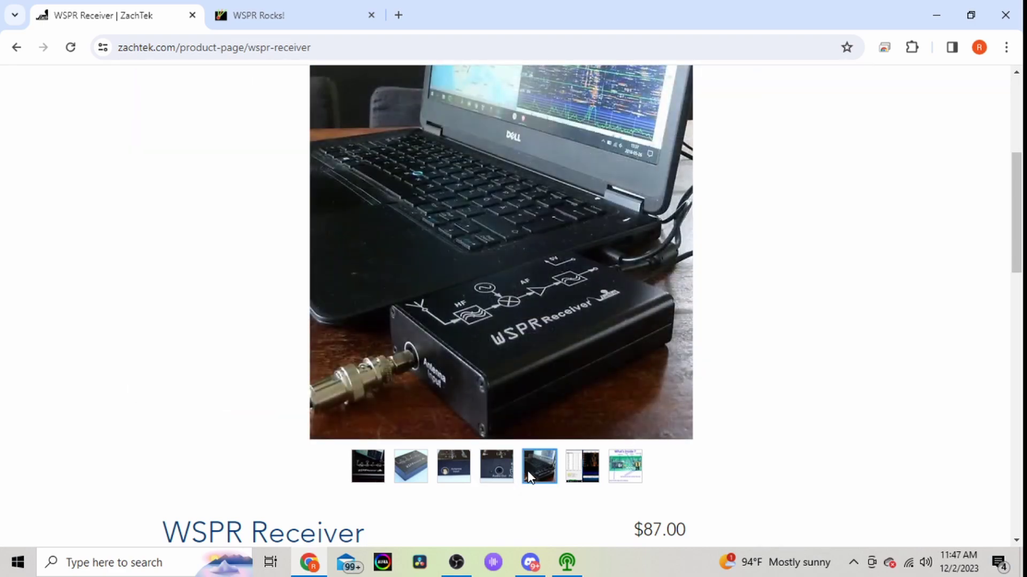
{"action": "scroll", "coordinate": [518, 470], "scroll_direction": "up", "scroll_amount": 2}
{"action": "scroll", "coordinate": [518, 470], "scroll_direction": "down", "scroll_amount": 2}
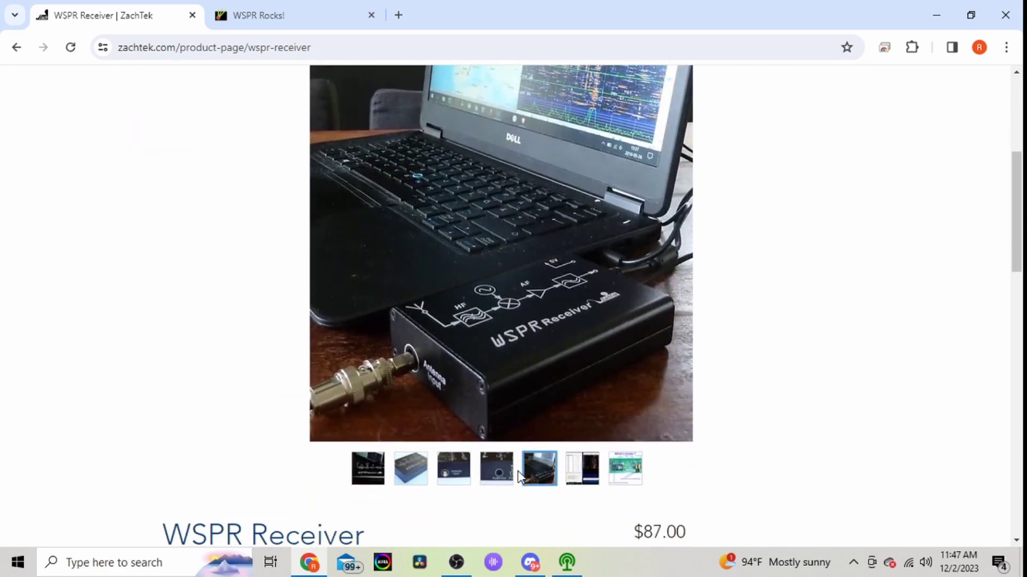
{"action": "left_click", "coordinate": [575, 475]}
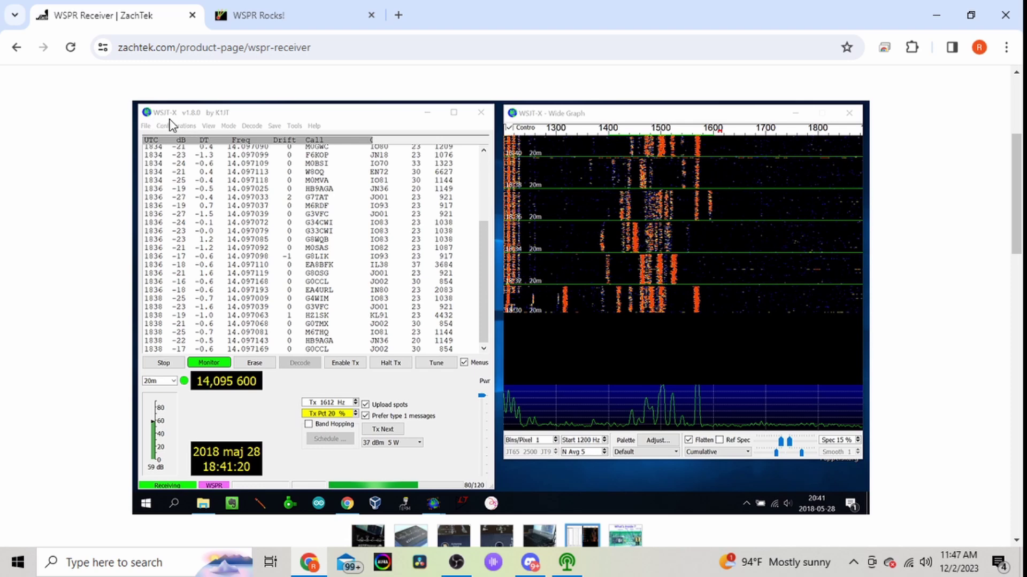
{"action": "scroll", "coordinate": [416, 374], "scroll_direction": "down", "scroll_amount": 1}
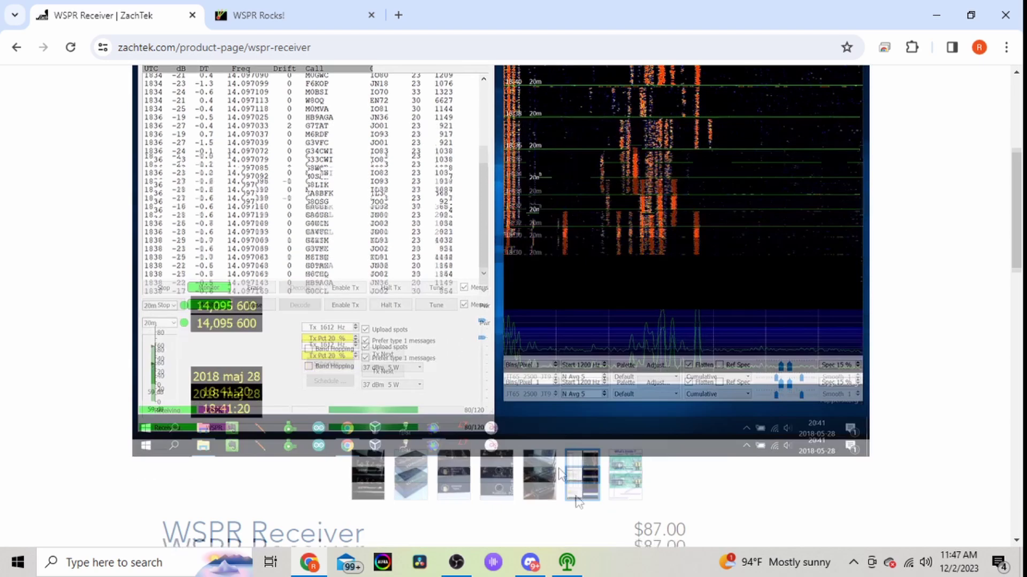
{"action": "scroll", "coordinate": [457, 452], "scroll_direction": "up", "scroll_amount": 1}
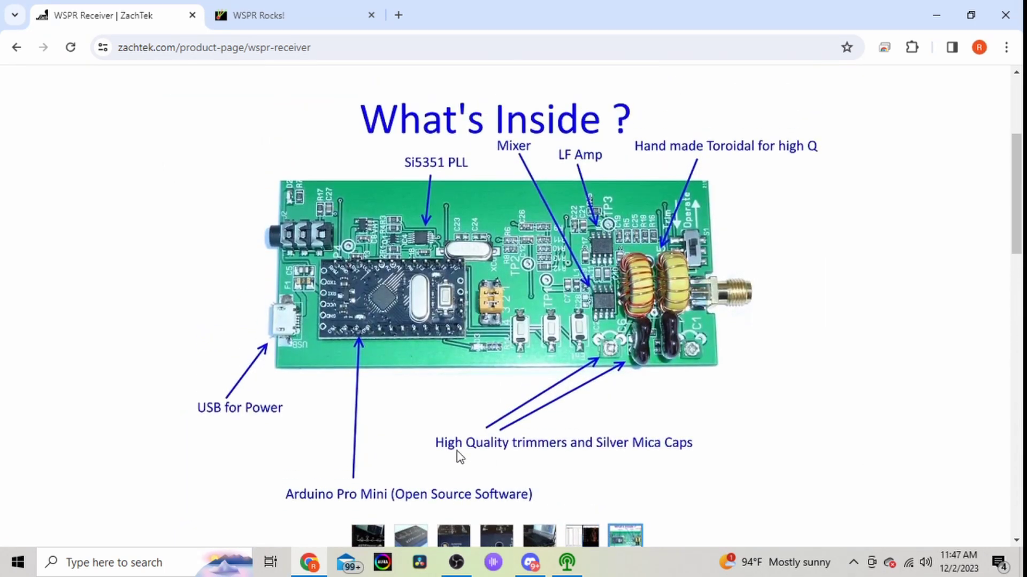
{"action": "scroll", "coordinate": [458, 454], "scroll_direction": "up", "scroll_amount": 4}
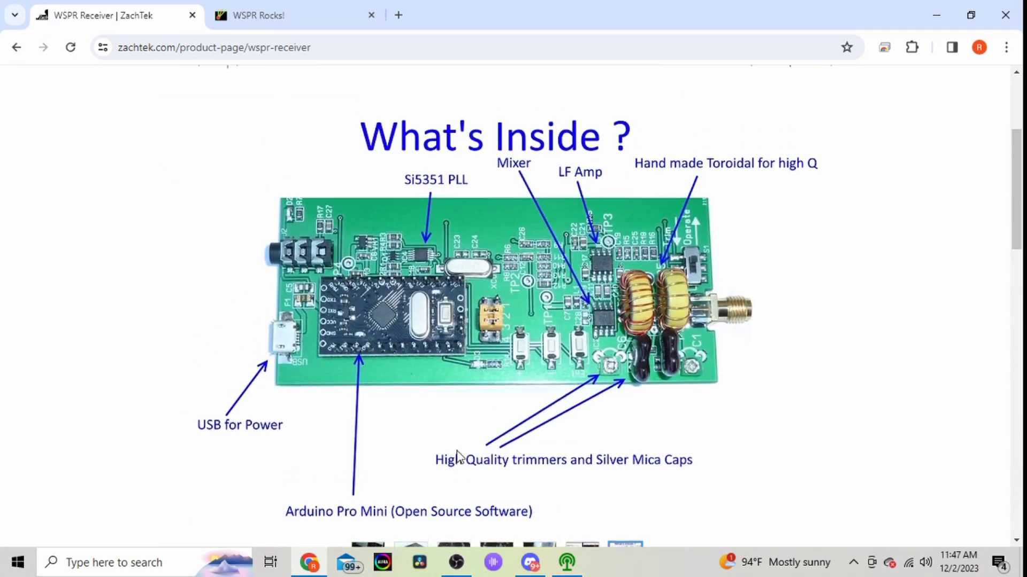